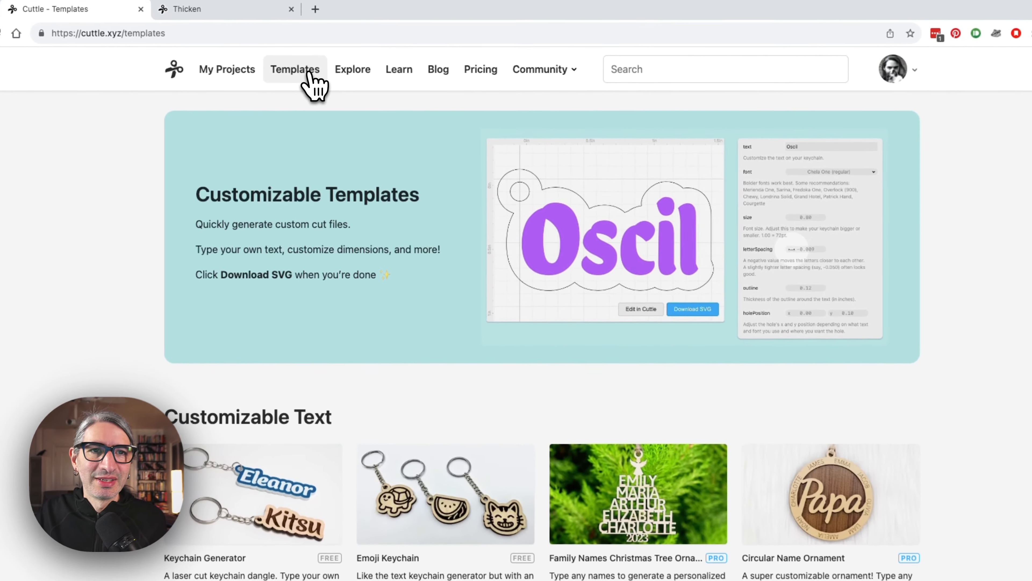
Find the Connected Text template among the customizable text templates and open it.
scroll(406, 152, down, 10)
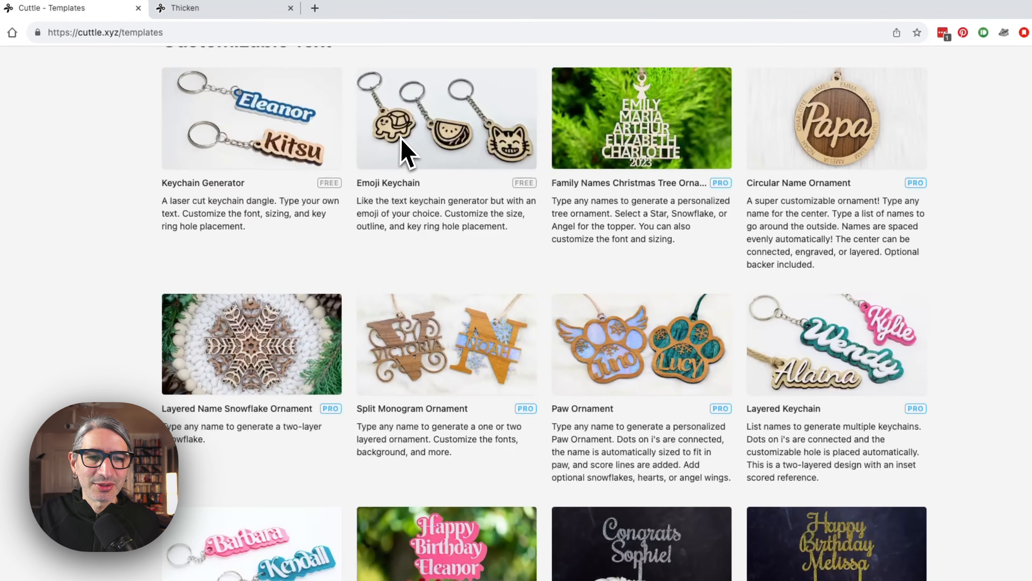
scroll(404, 151, down, 20)
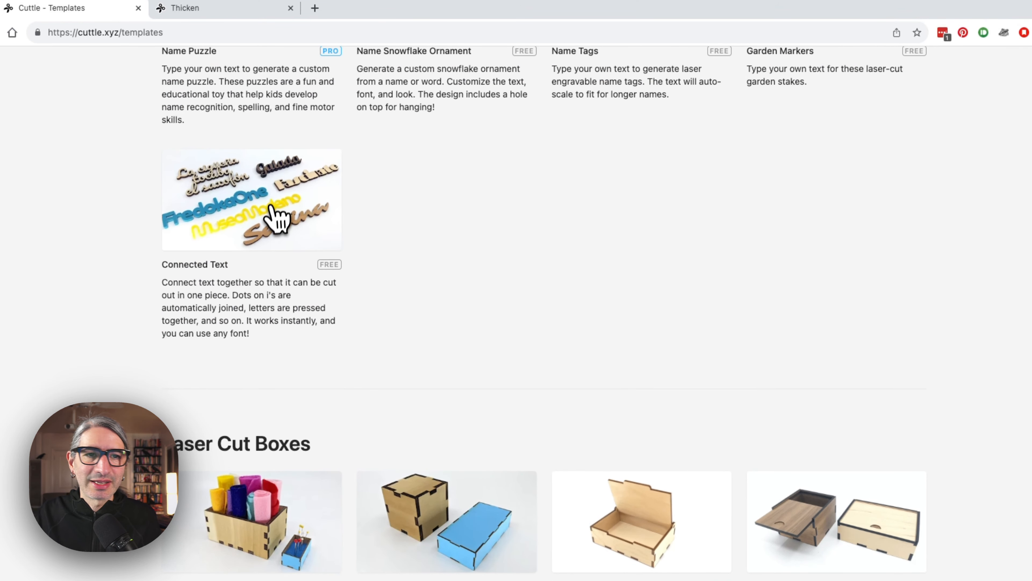
click(273, 212)
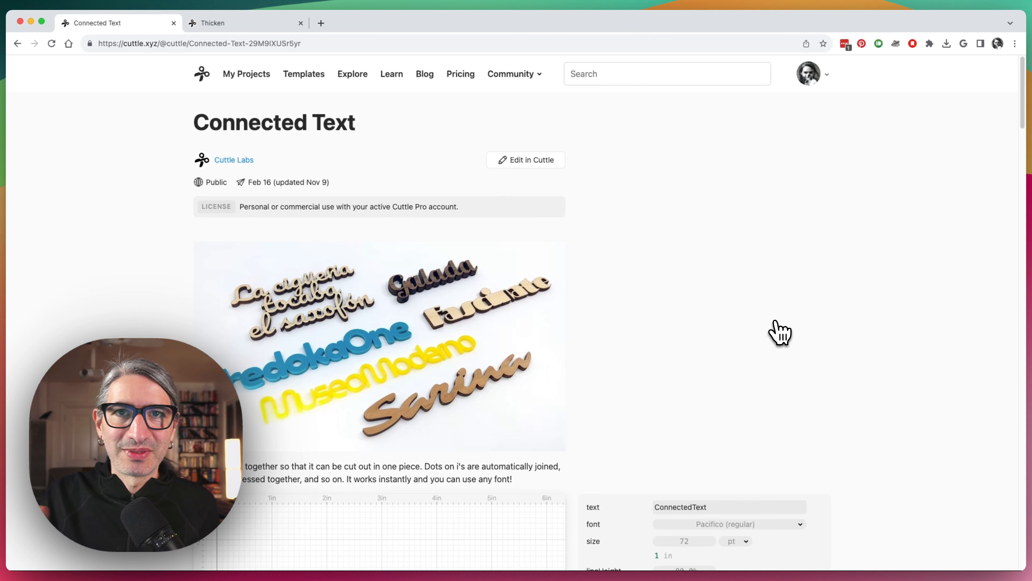
Change the template's text to CuttleFish.
scroll(780, 332, down, 10)
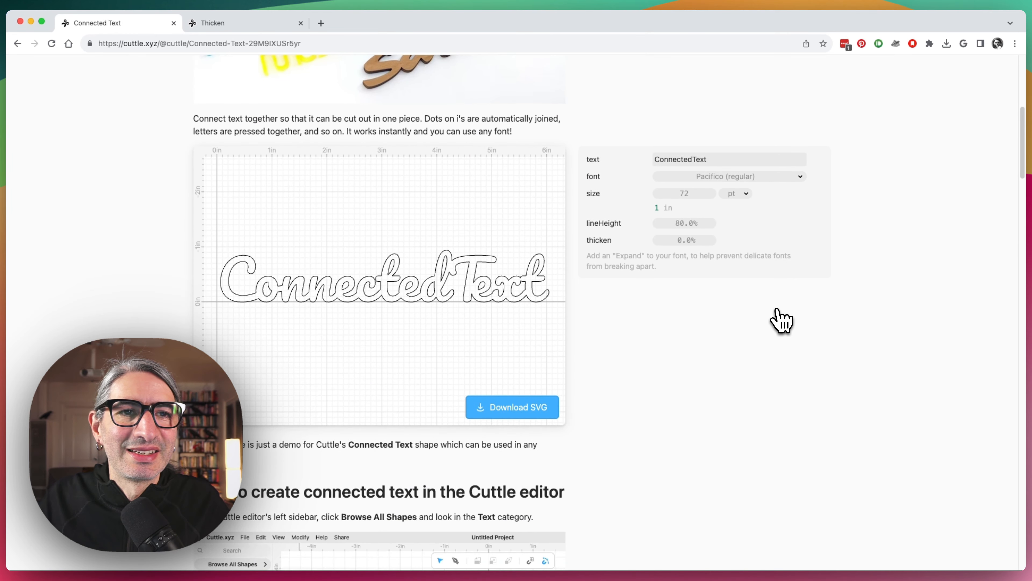
scroll(777, 311, down, 1)
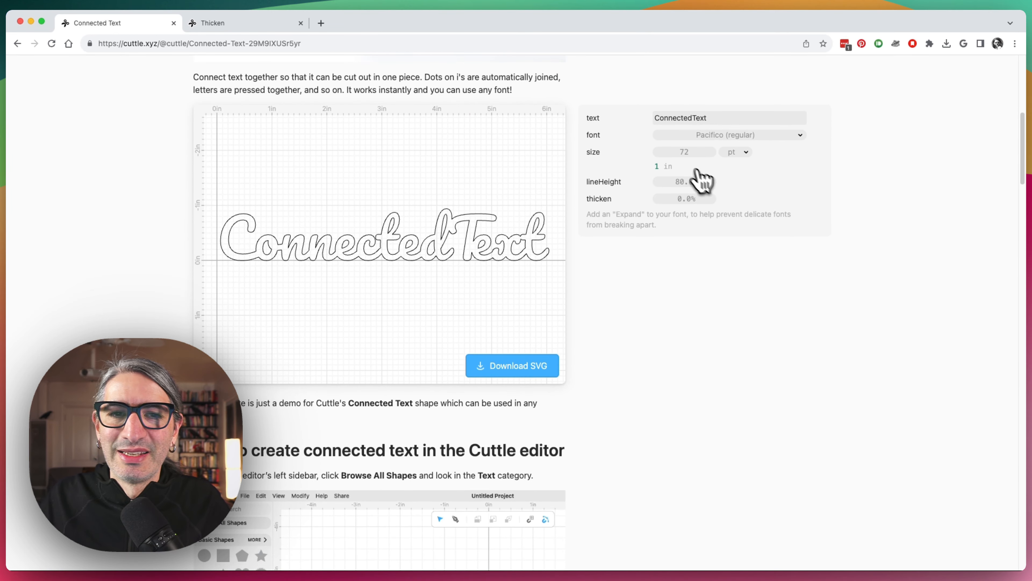
click(720, 118)
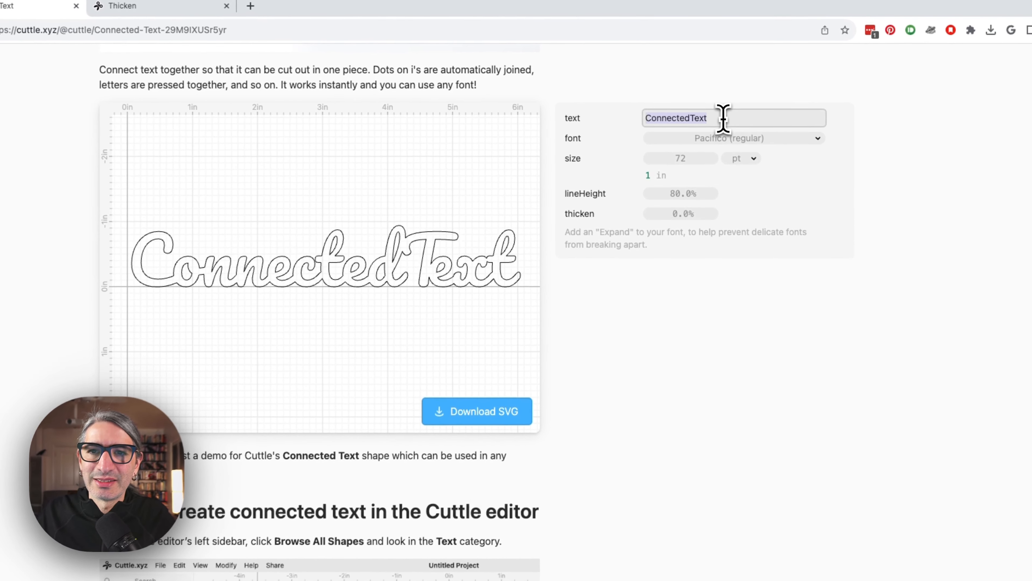
text(C)
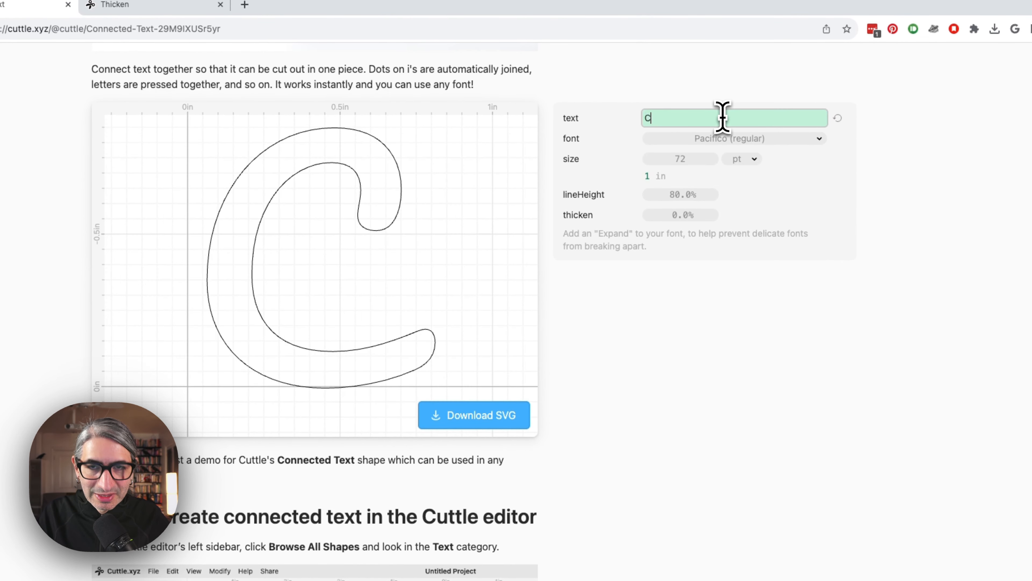
text(uttleFish)
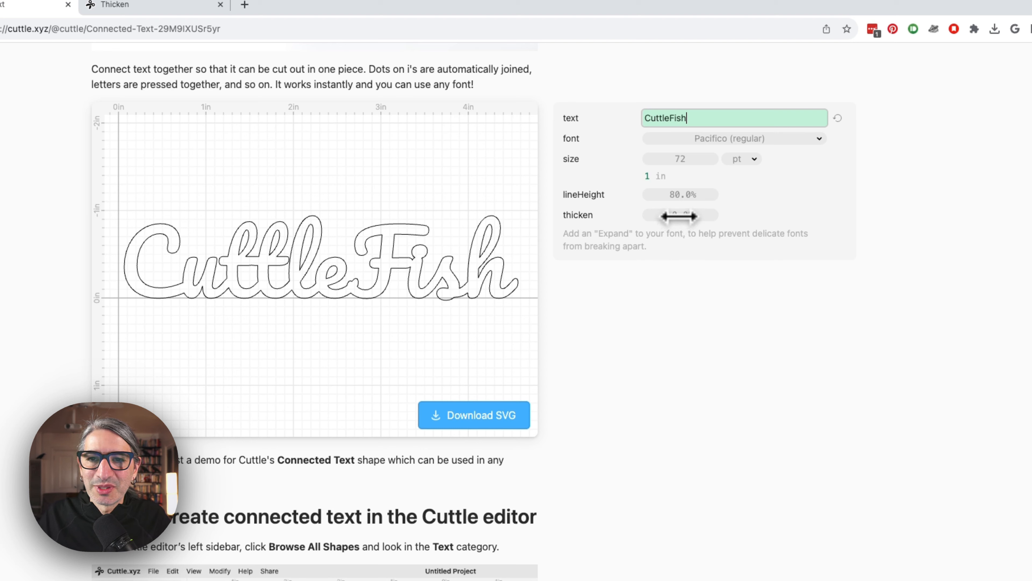
Thicken the CuttleFish lettering to 2.5% and change its font to Parisienne (regular).
drag(677, 217, 703, 219)
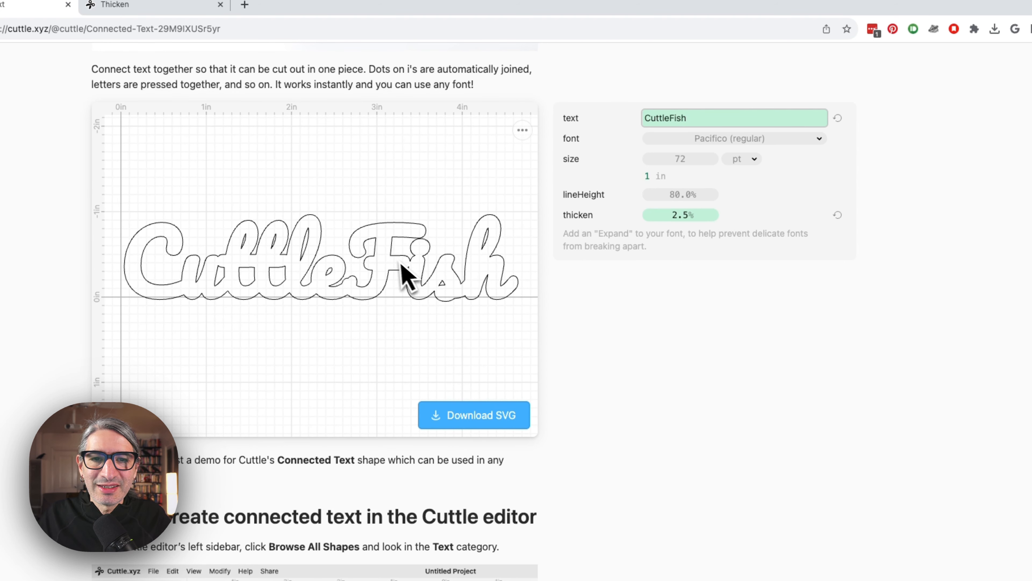
click(775, 140)
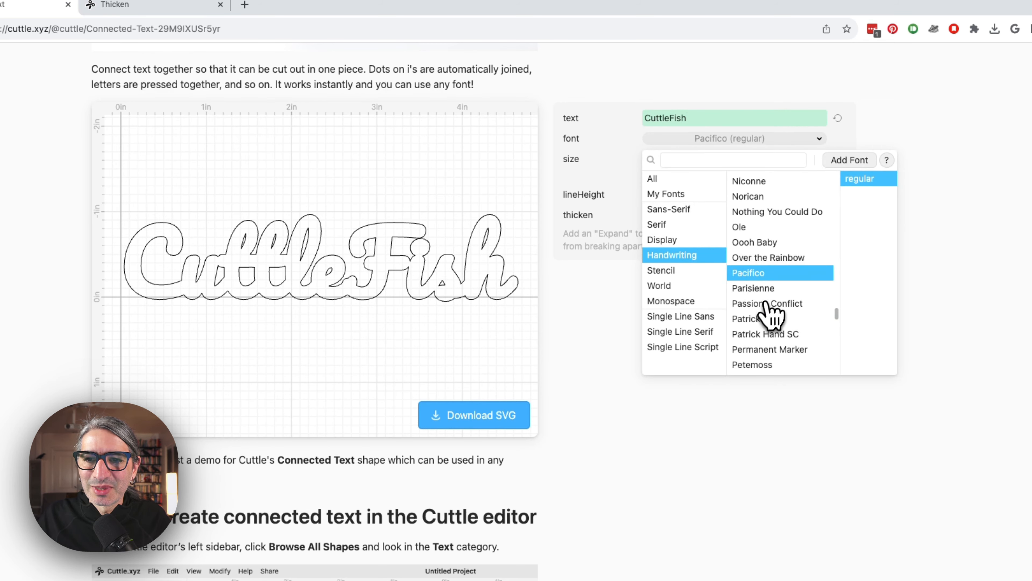
click(762, 288)
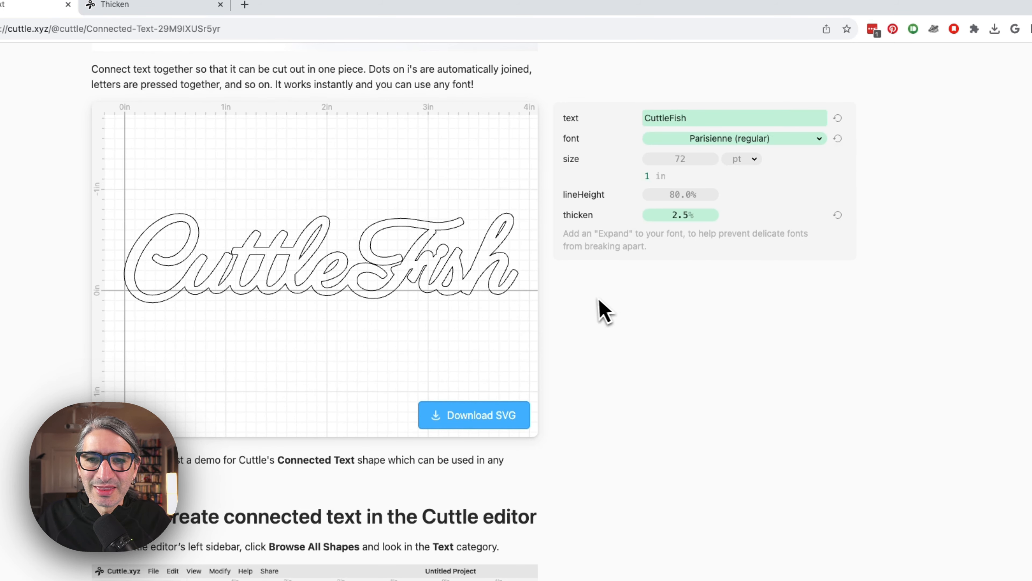
Reset the thickening, set it to 4.0%, and download the CuttleFish design as an SVG.
click(777, 212)
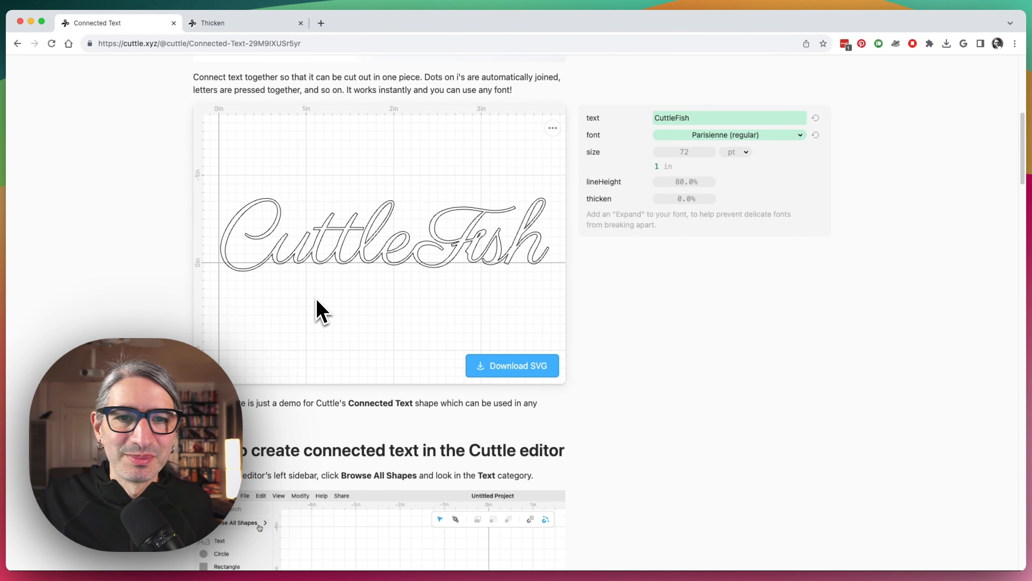
drag(687, 199, 719, 218)
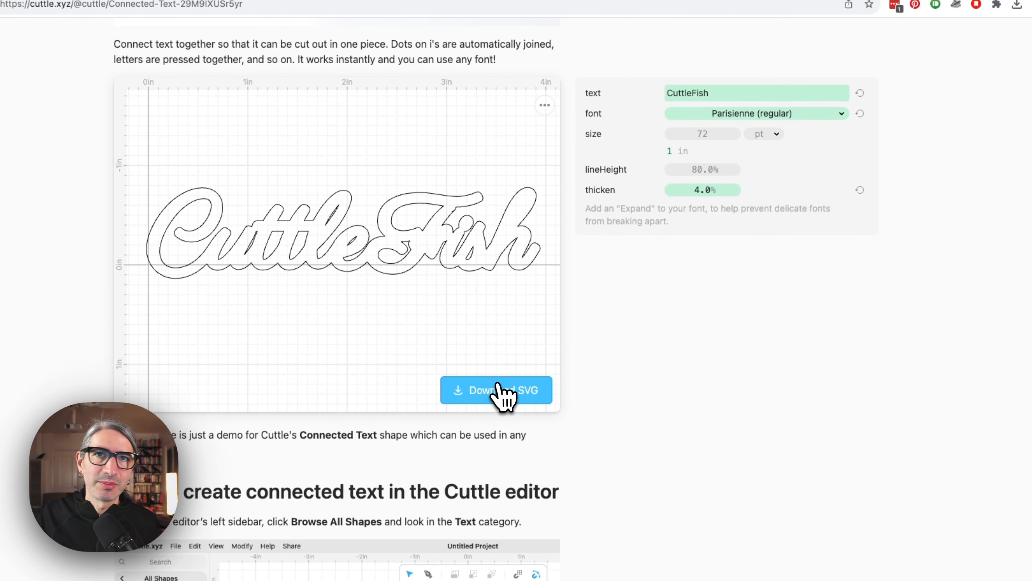
click(501, 402)
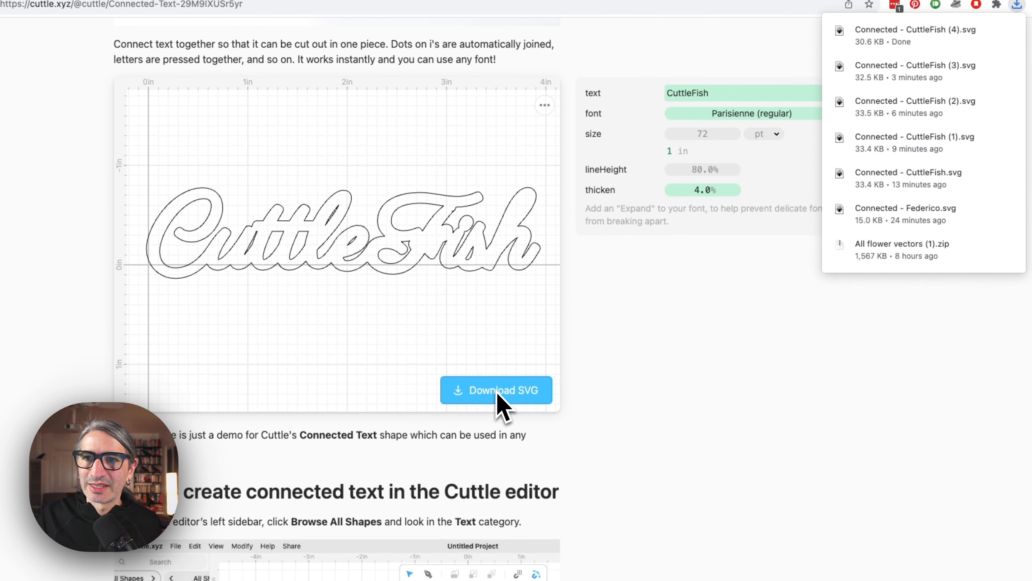
click(776, 388)
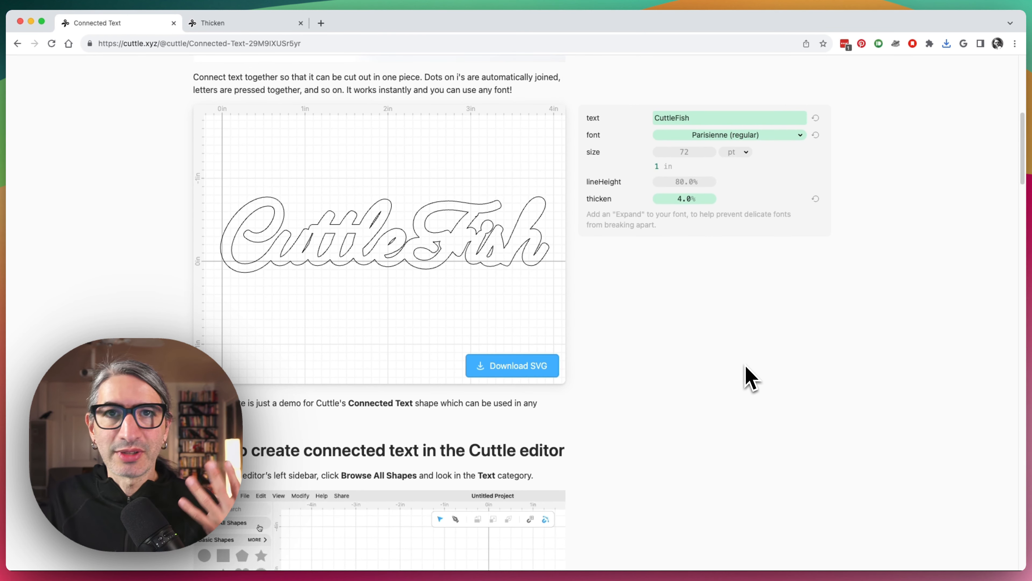
In the Thicken project, add a rectangle with its lower-left corner at the origin and stretch it to about 4.85 in wide.
click(240, 24)
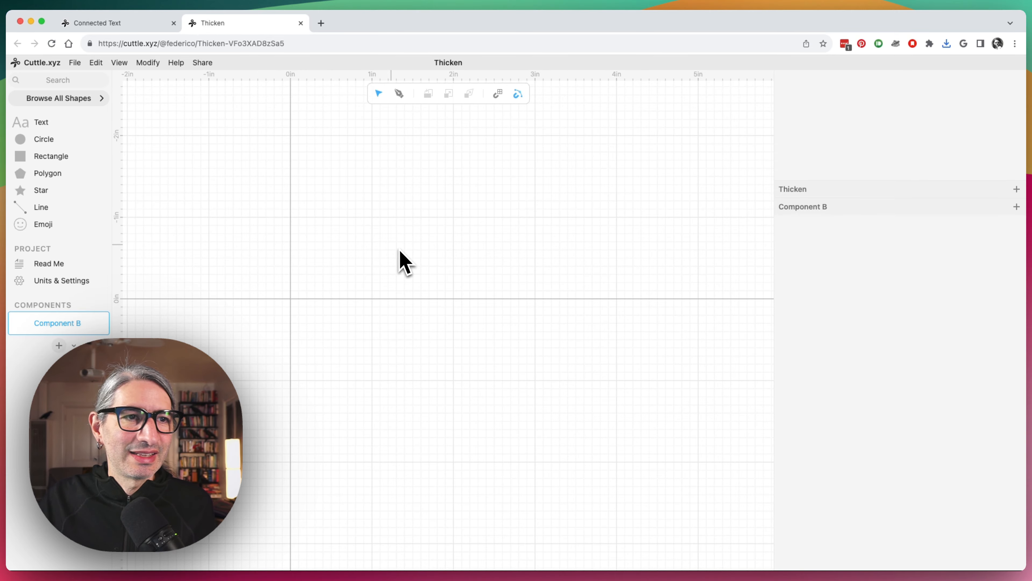
drag(48, 155, 356, 226)
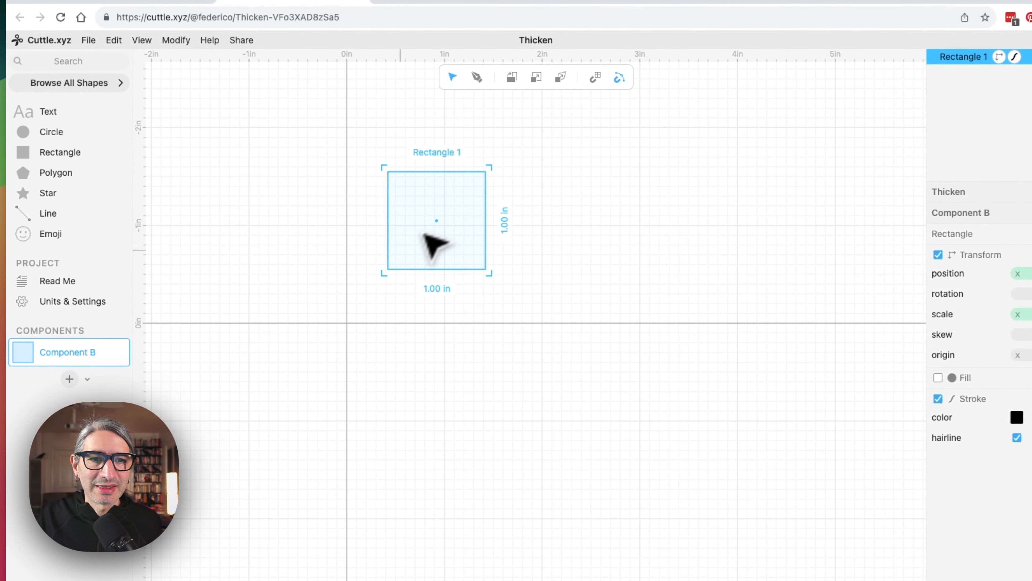
drag(388, 269, 348, 324)
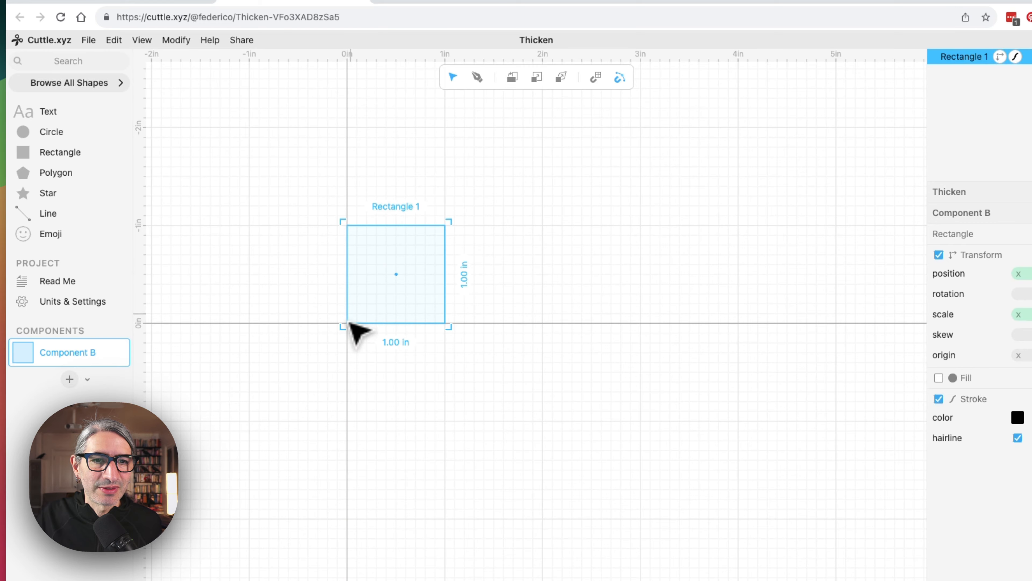
drag(446, 281, 821, 266)
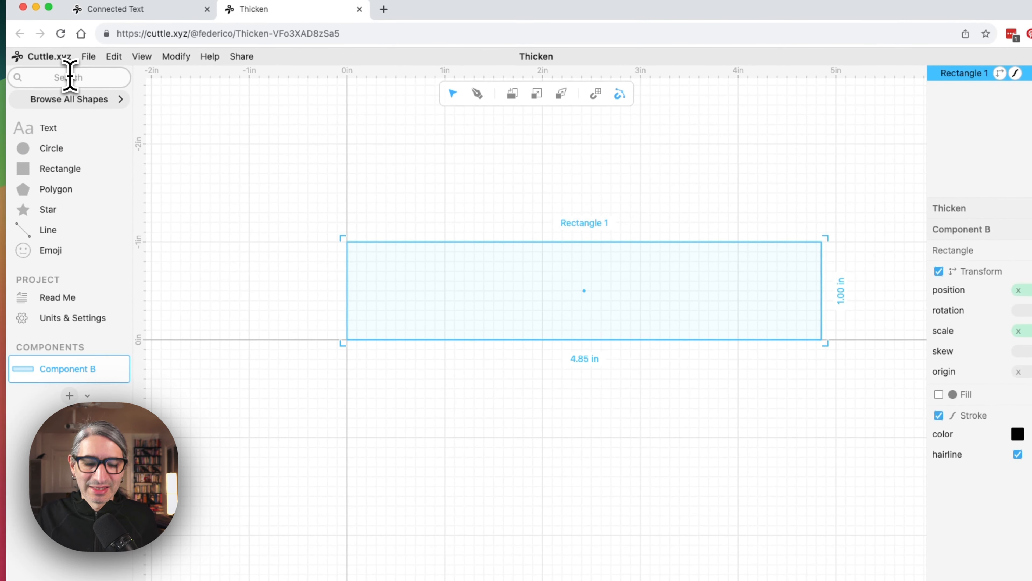
Search the shapes for "conn" and place the Connected text shape inside the rectangle.
text(con)
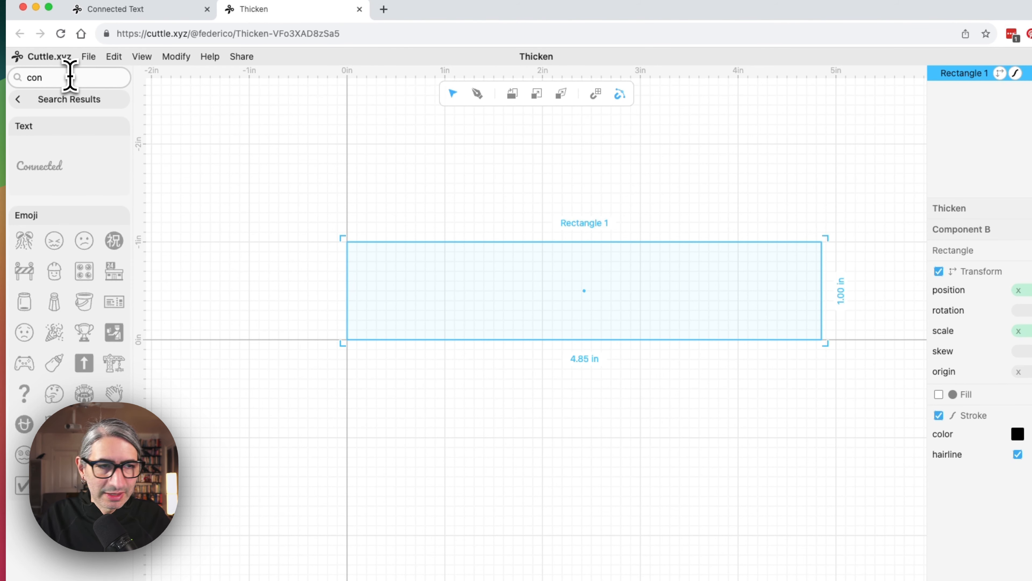
text(n)
drag(22, 176, 364, 337)
Stretch the rectangle's top edge slightly upward to leave more room above the Connected text.
click(579, 242)
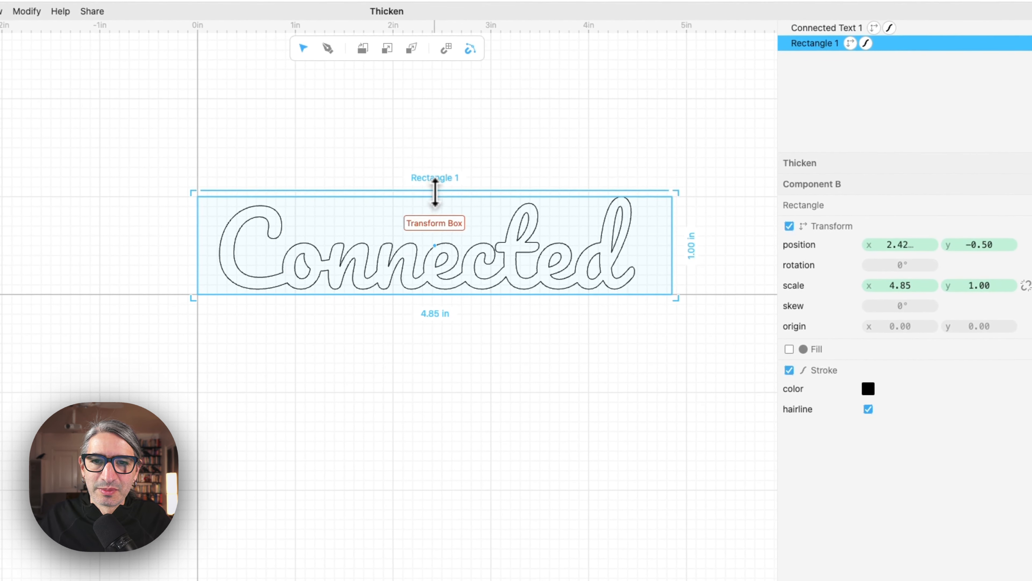
drag(435, 191, 435, 183)
click(470, 423)
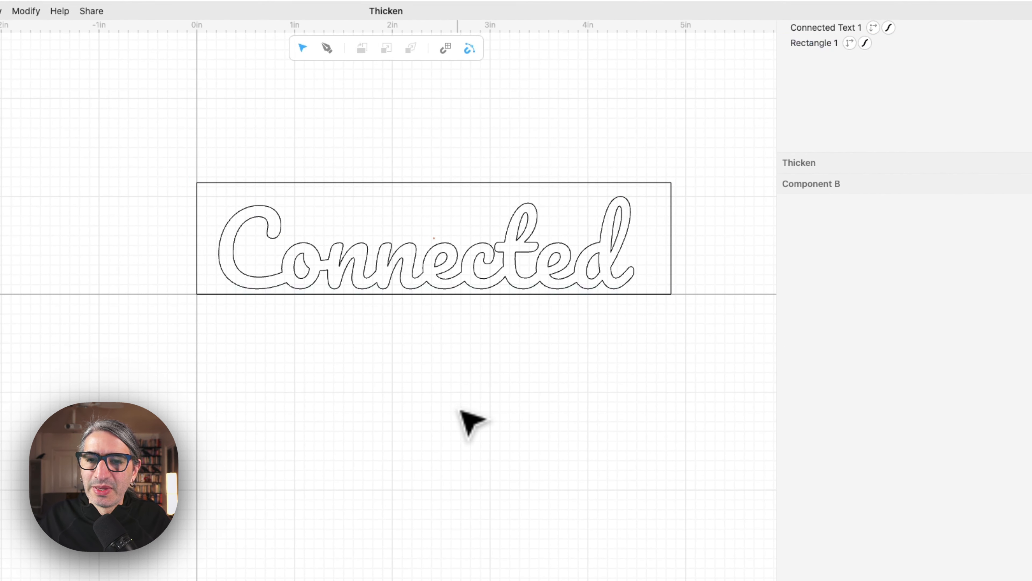
Select the Connected text and set its size to 72 pt.
click(443, 249)
click(444, 244)
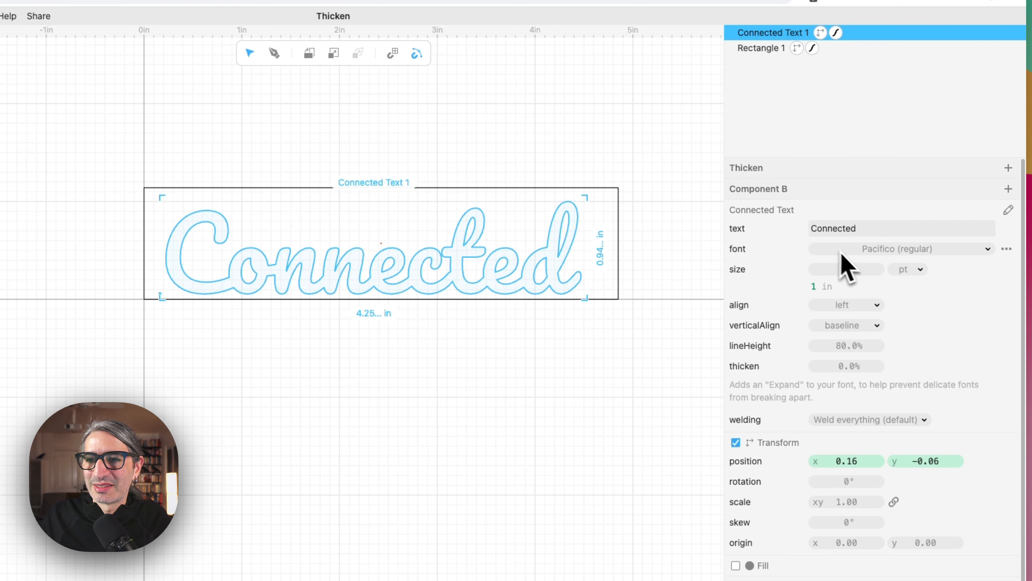
mouse_move(847, 269)
mouse_down()
mouse_move(829, 272)
mouse_move(848, 274)
mouse_up()
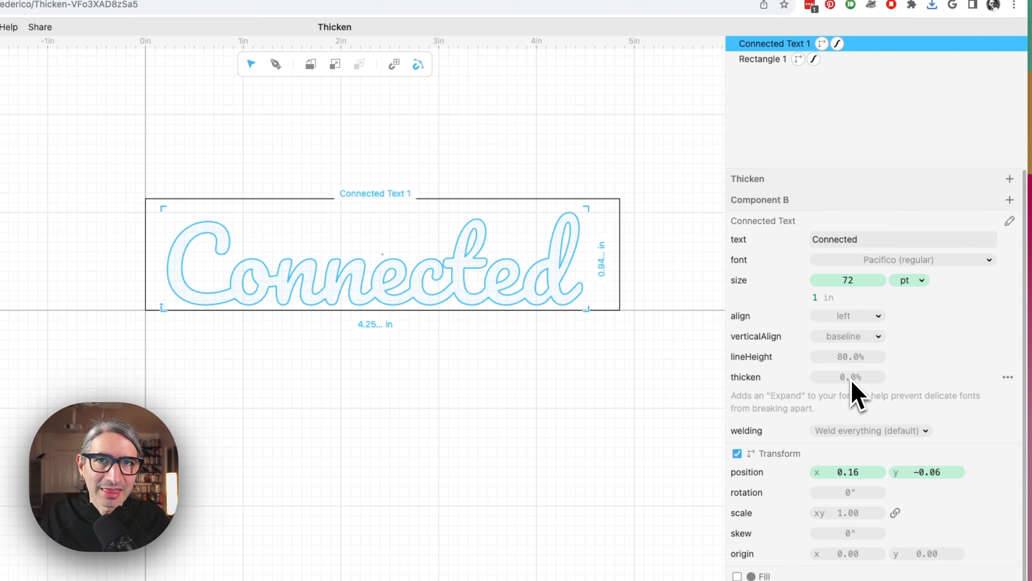
Change the Connected text's font to Parisienne (regular) and thicken it to about 2.0%.
click(934, 262)
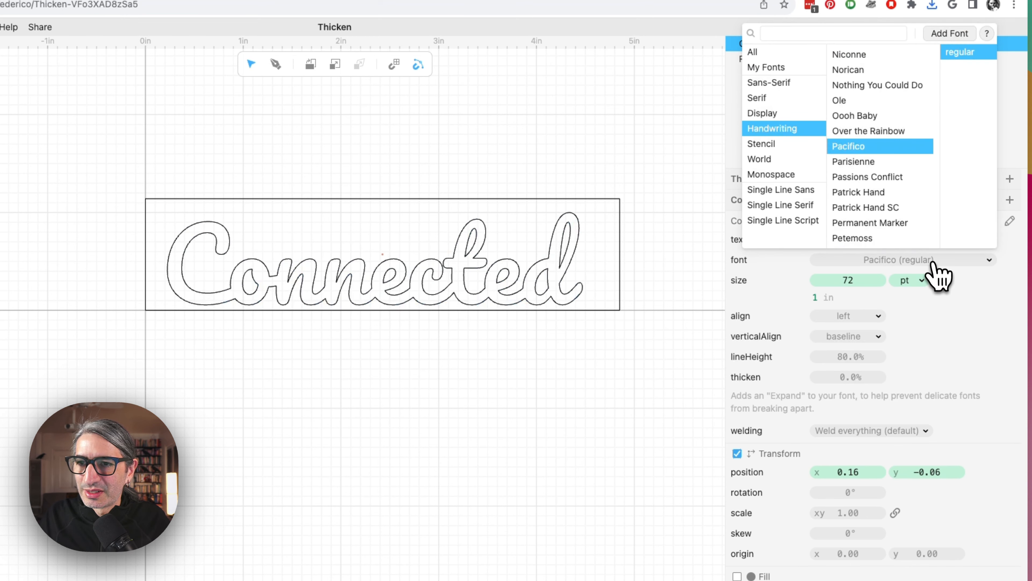
click(874, 162)
click(911, 342)
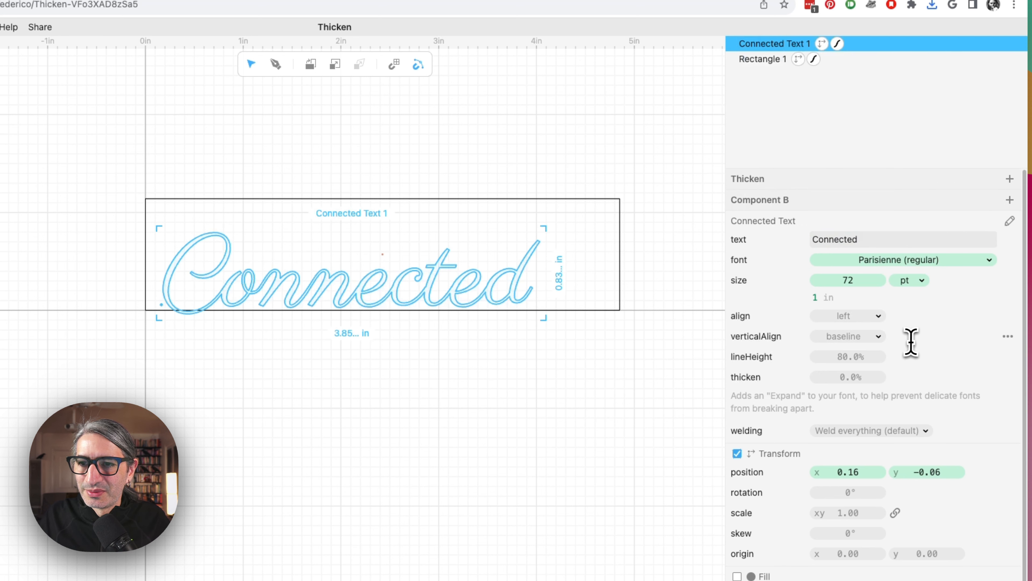
drag(849, 378, 886, 374)
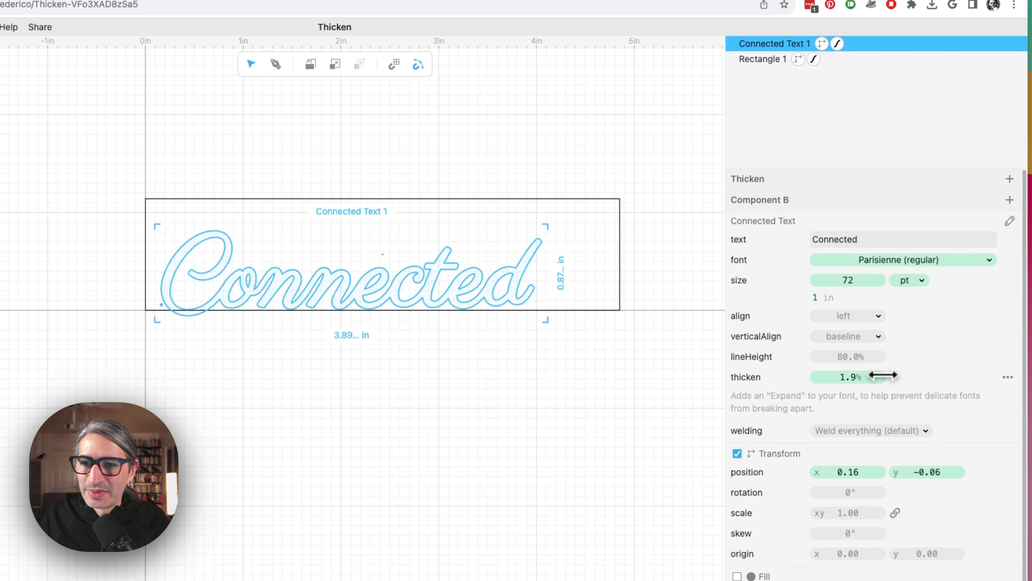
Move the Connected text so that it sits roughly centred inside the rectangle, and deselect it.
drag(369, 280, 380, 277)
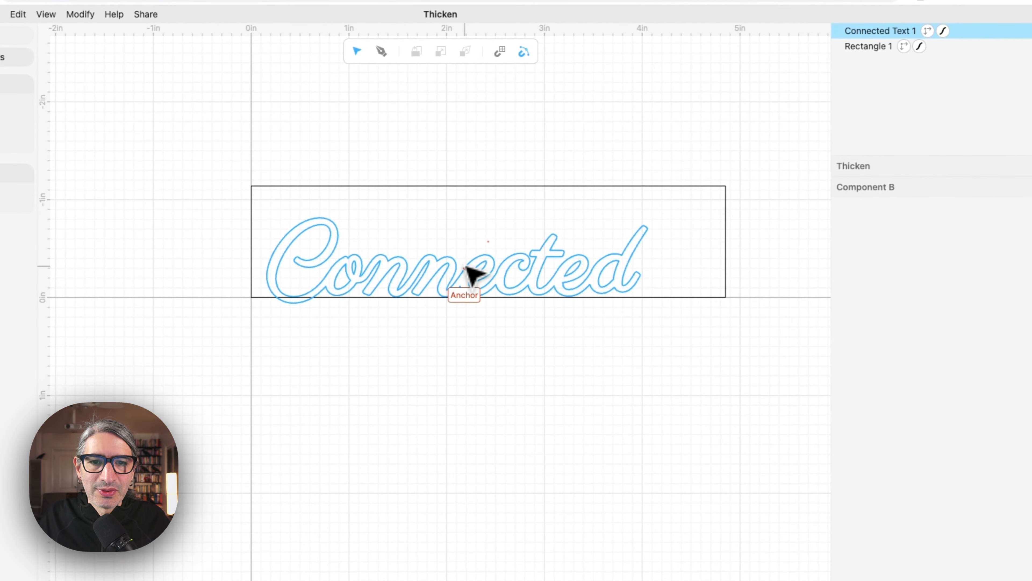
drag(484, 258, 493, 257)
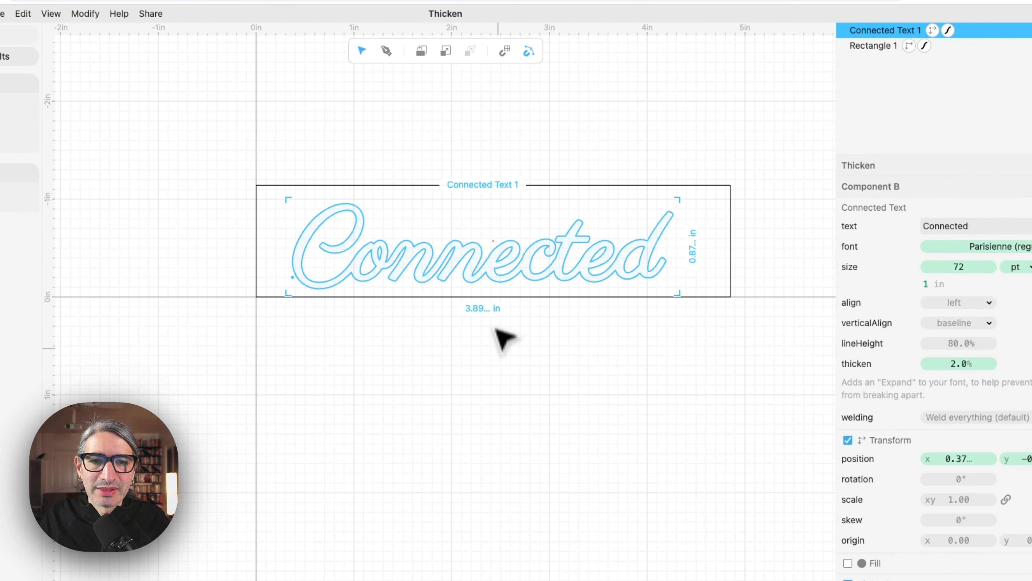
click(502, 344)
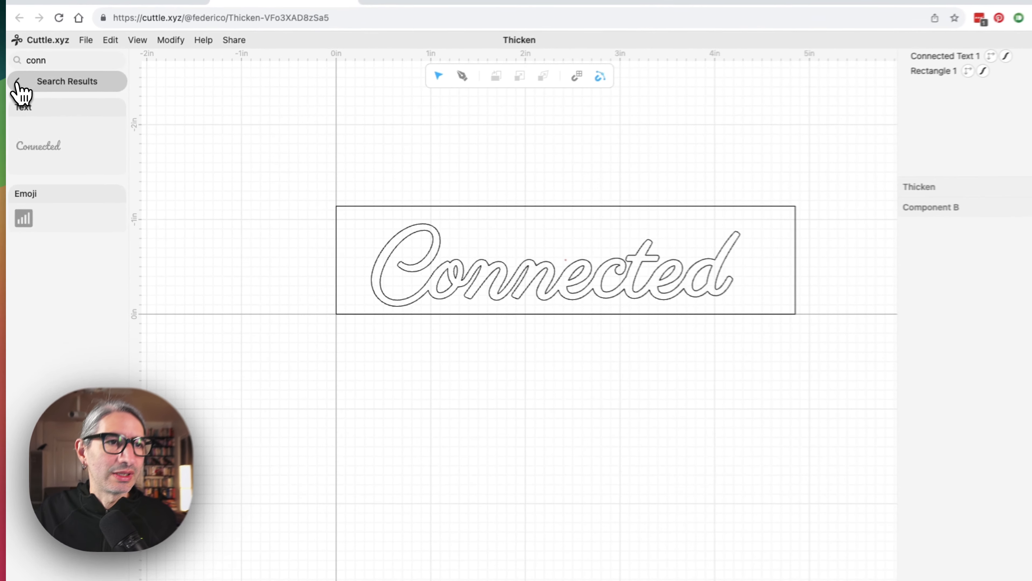
Add a plain text shape below the rectangle at about x 0.00, y 1.11 and set its font to Notable (regular).
click(17, 81)
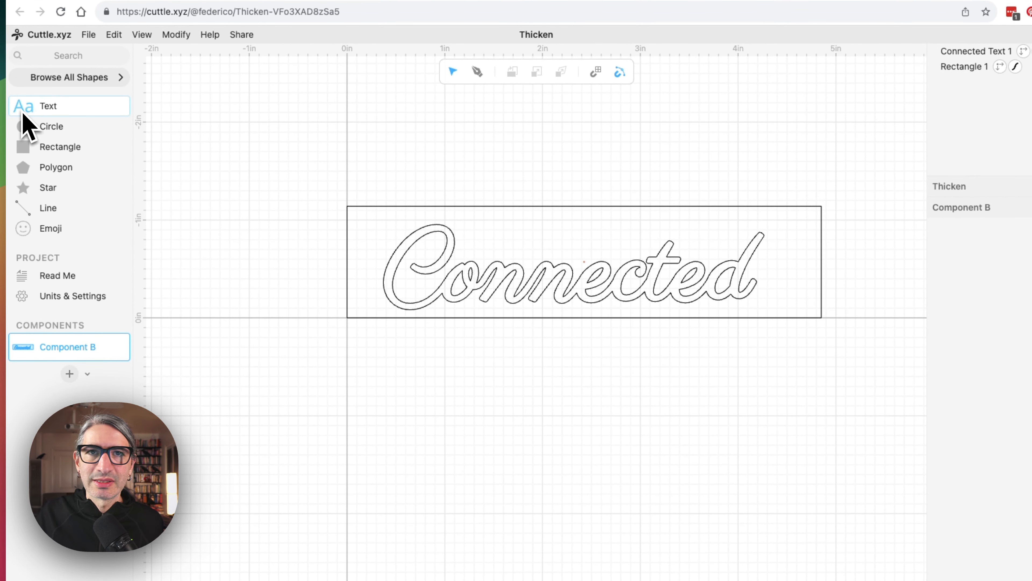
drag(24, 122, 348, 428)
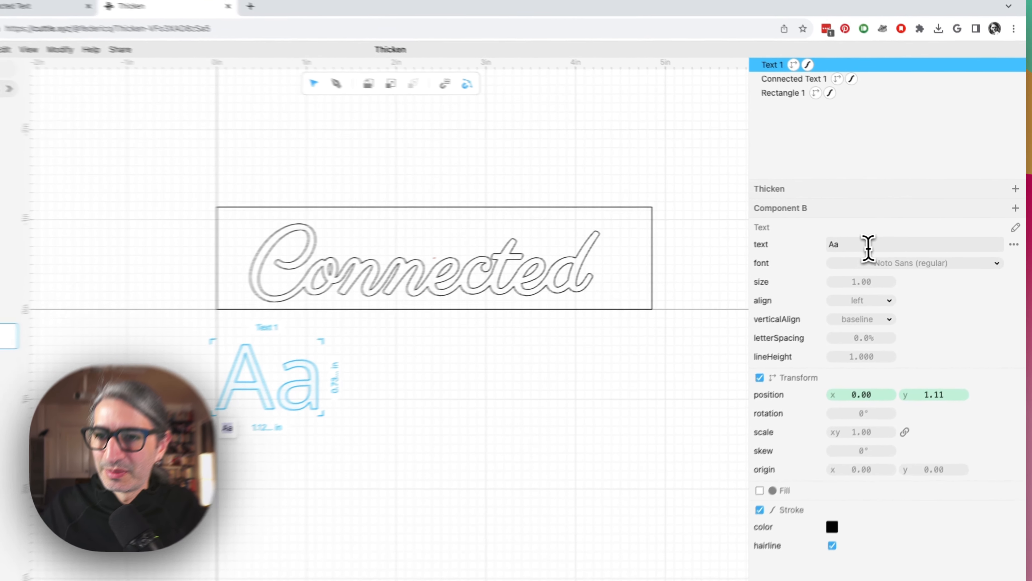
click(901, 265)
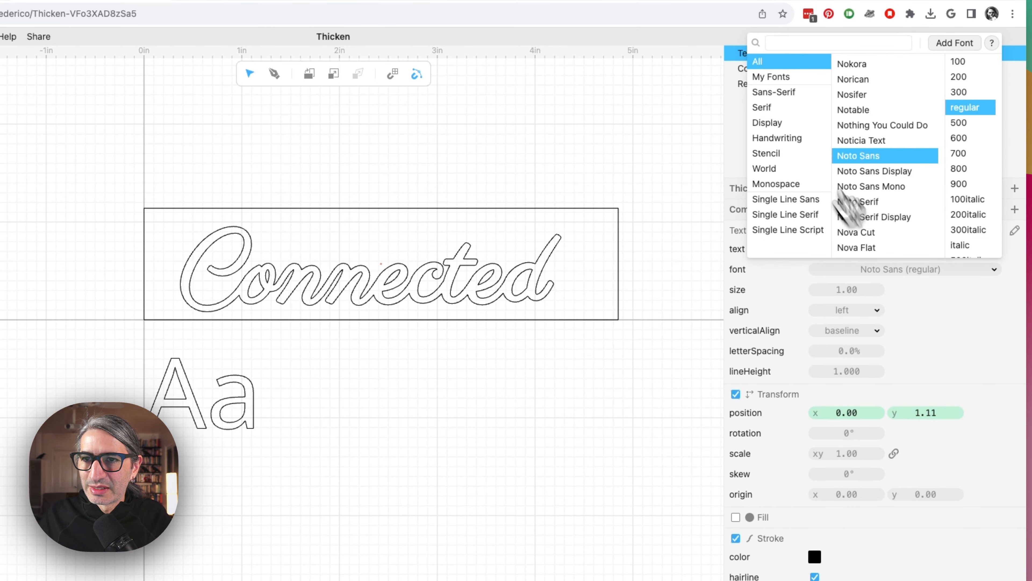
click(788, 98)
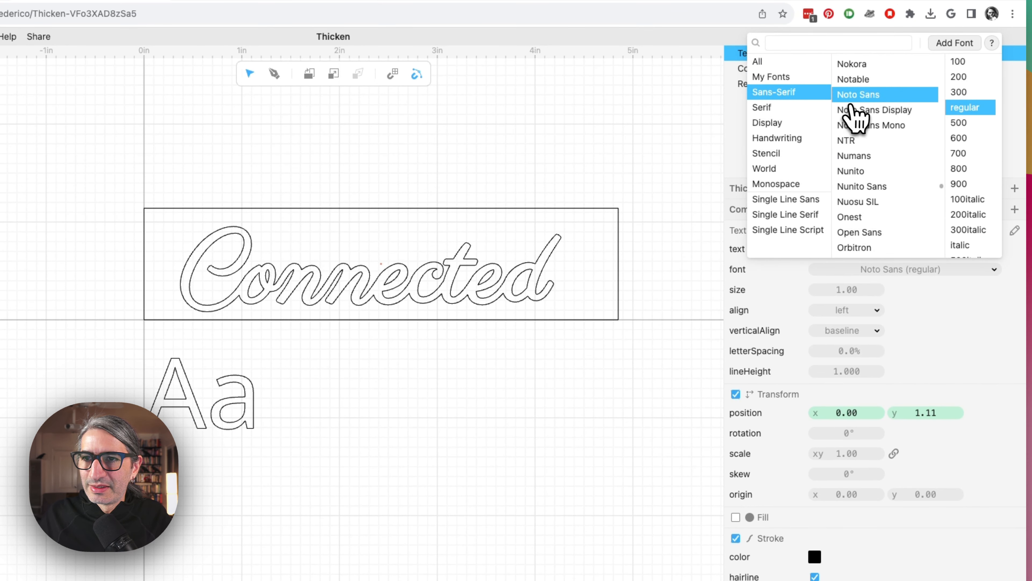
click(862, 79)
click(901, 294)
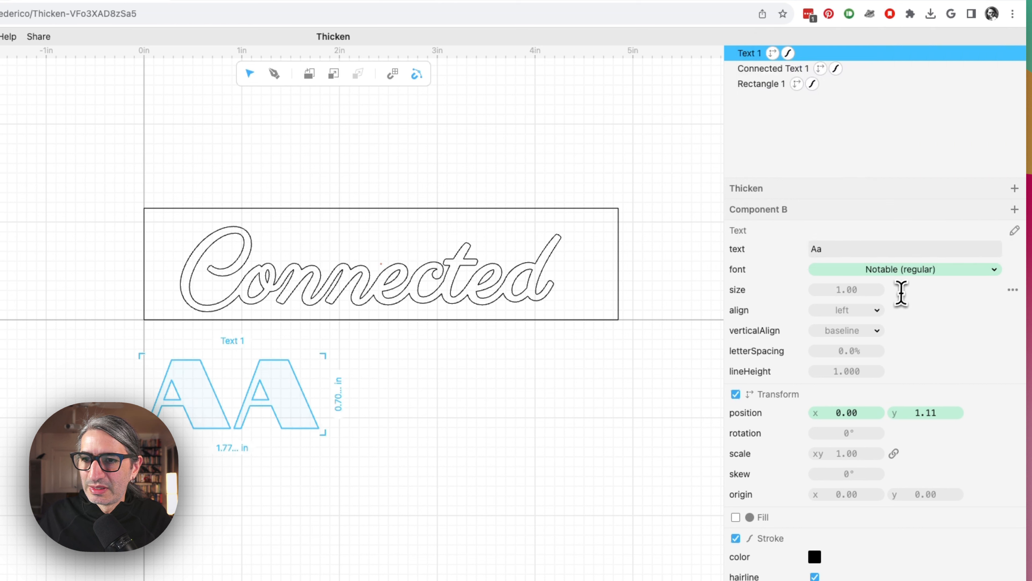
Replace the content of the plain text below the rectangle with "notable" and deselect it.
click(843, 250)
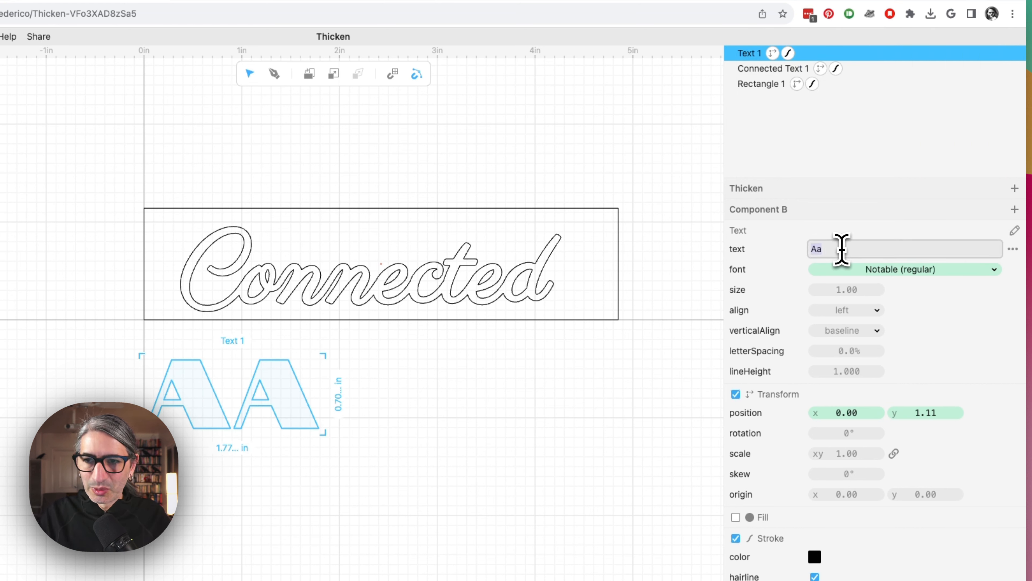
text(nota)
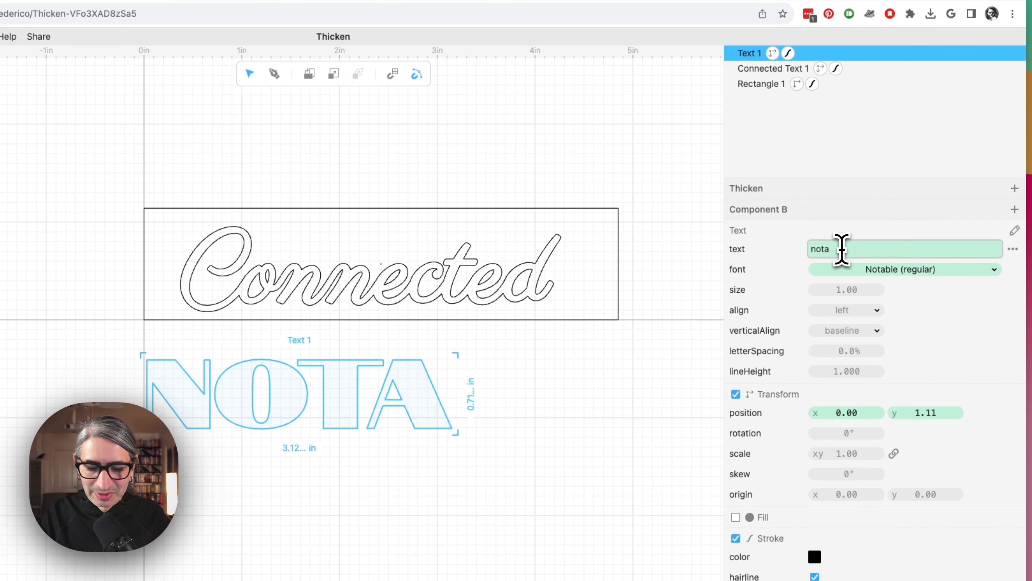
text(ble)
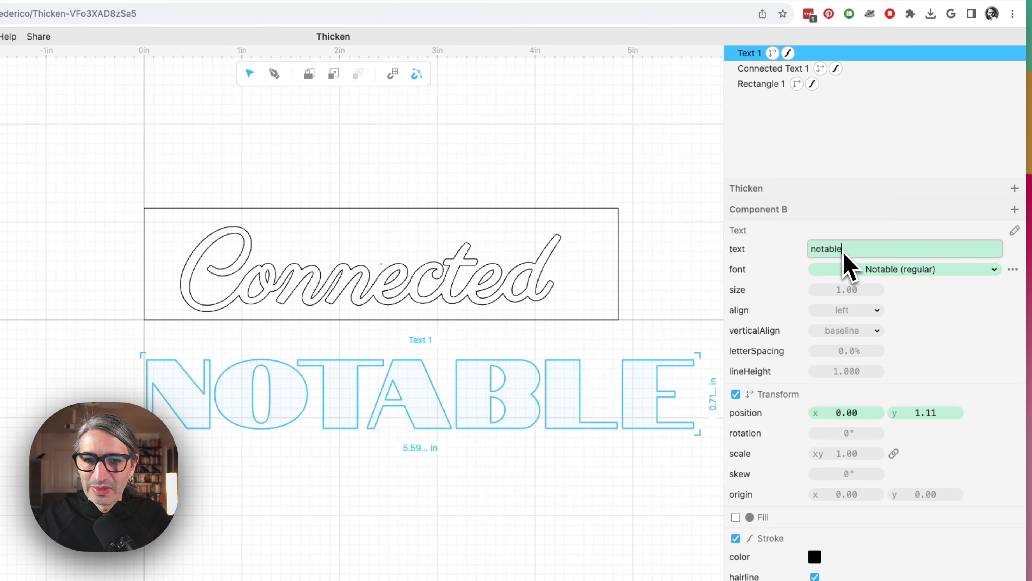
click(636, 508)
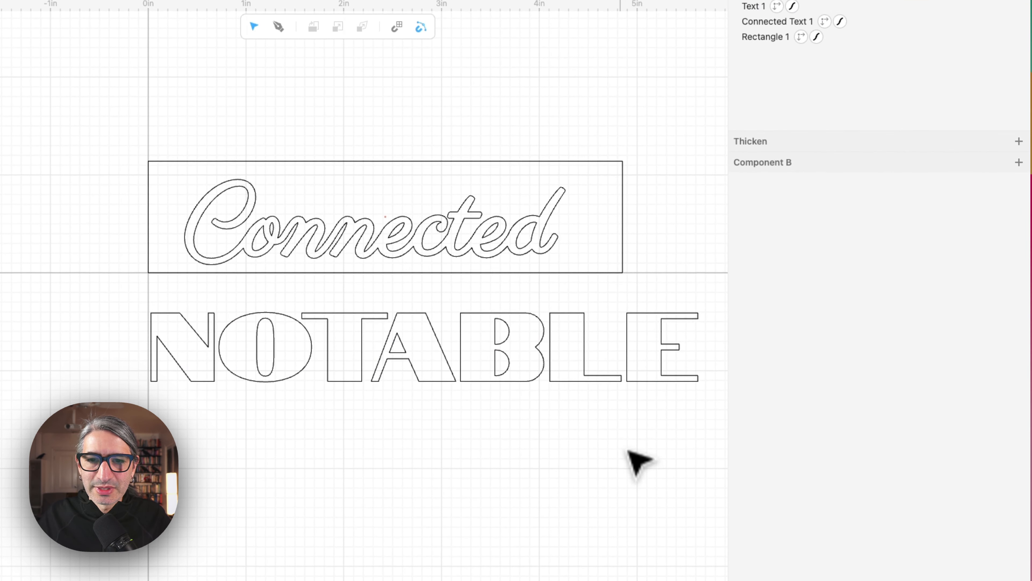
Set the size of the notable text to 1.02 and deselect it.
click(595, 369)
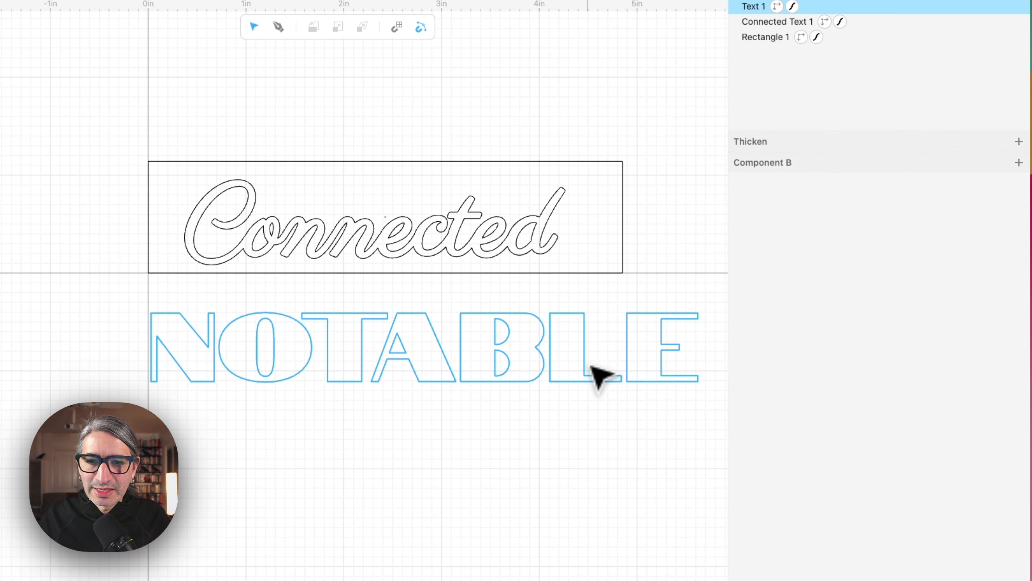
drag(860, 244, 865, 245)
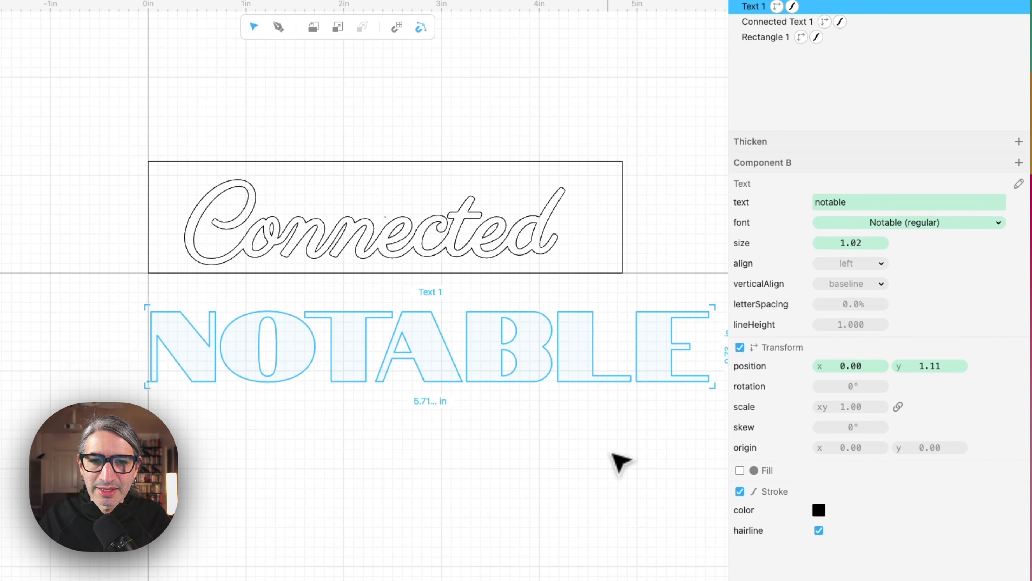
drag(617, 461, 534, 411)
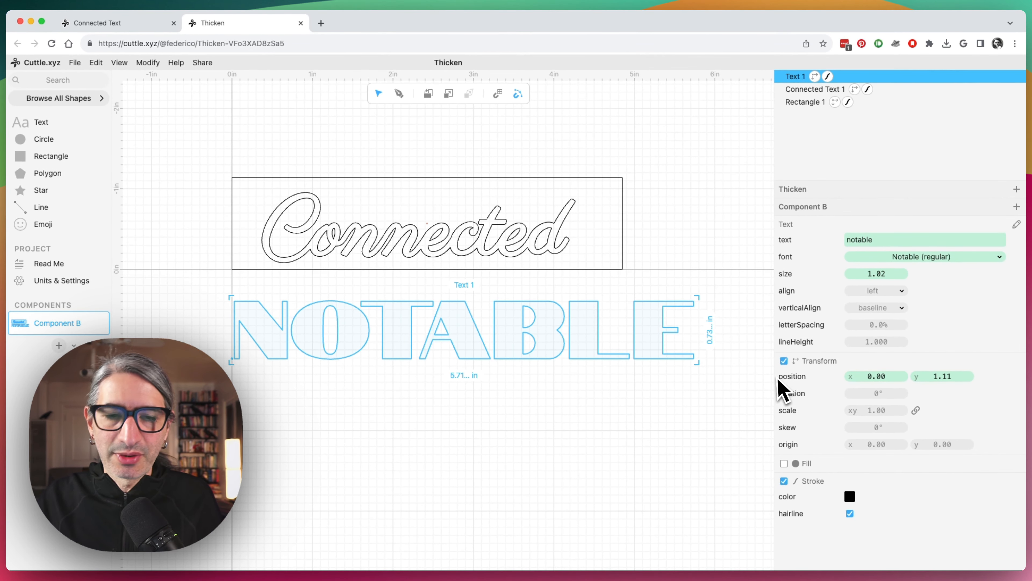
click(594, 373)
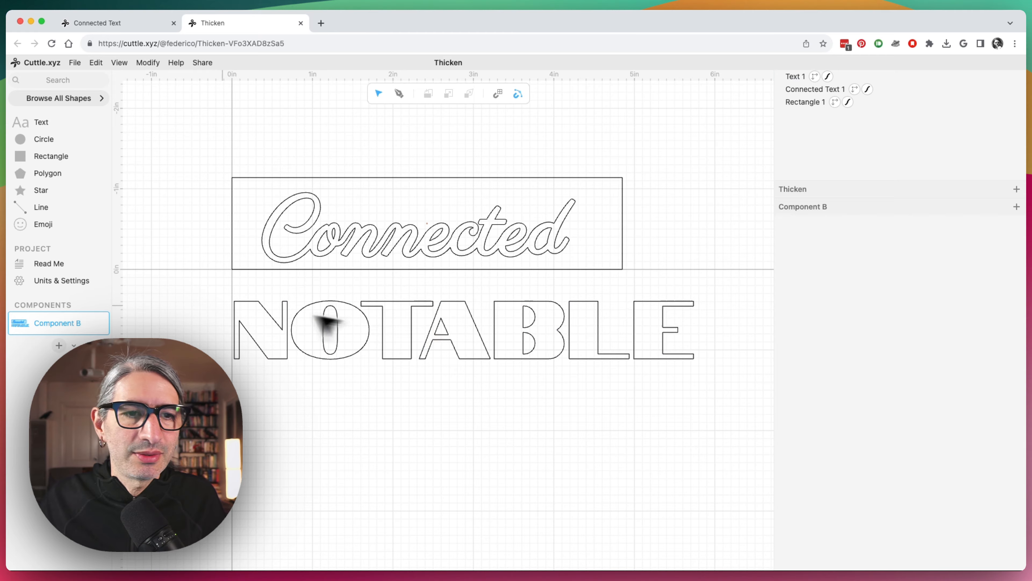
Apply an Expand (Offset) modifier to the notable text with a distance of 0.05.
drag(217, 298, 278, 344)
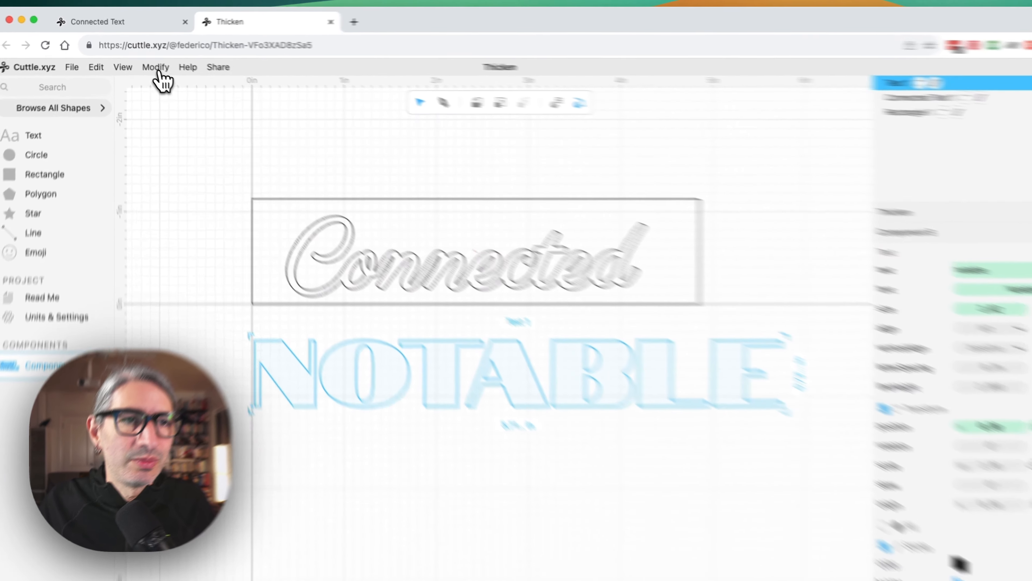
click(151, 64)
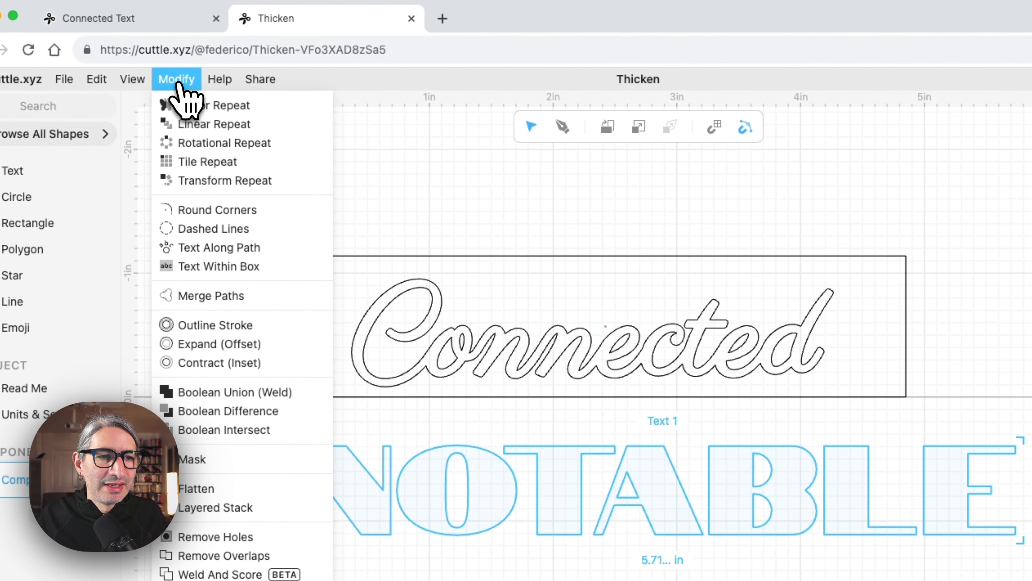
click(215, 344)
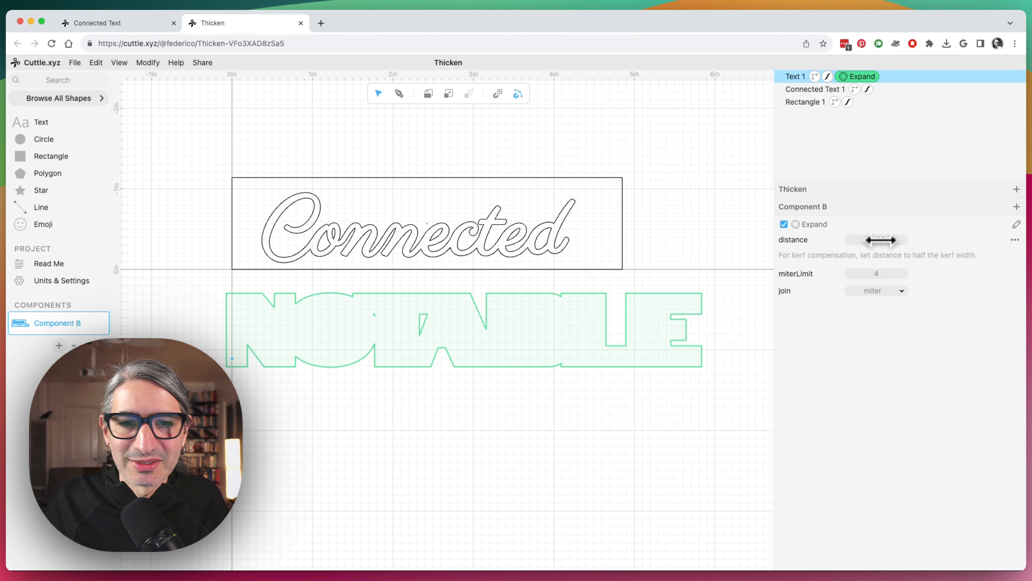
drag(879, 240, 872, 239)
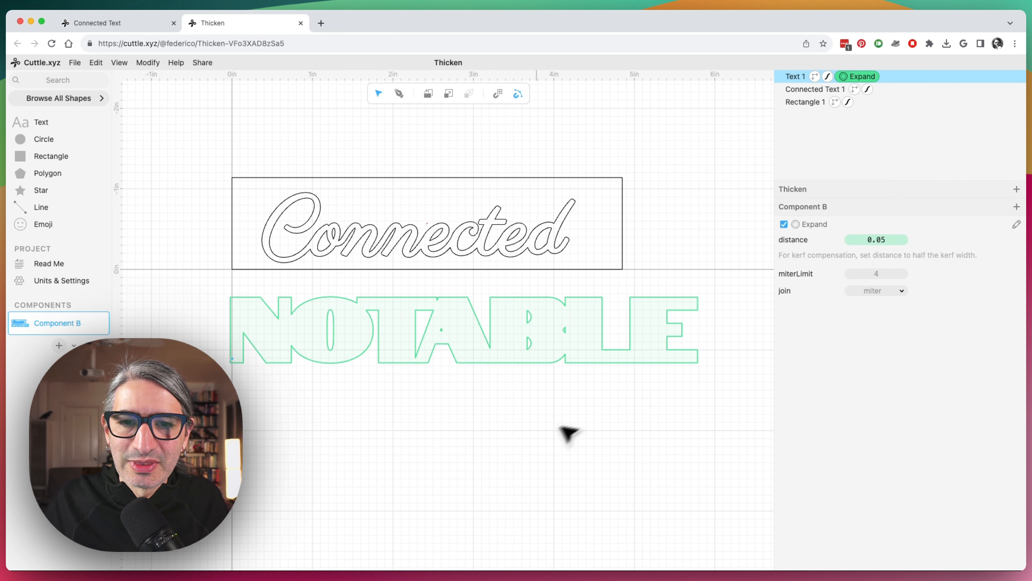
click(542, 439)
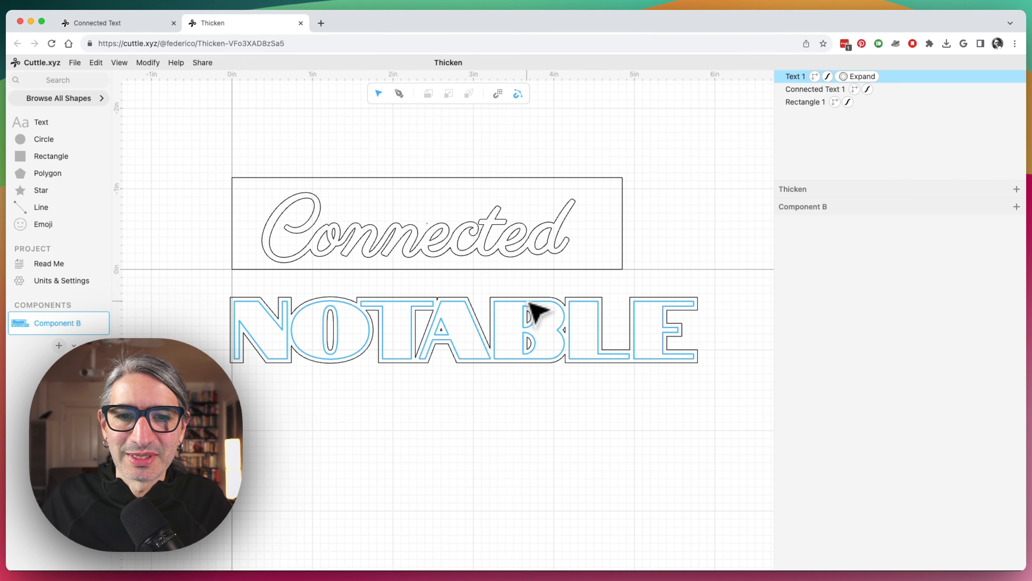
Set the join of the notable text's Expand modifier to round.
click(536, 311)
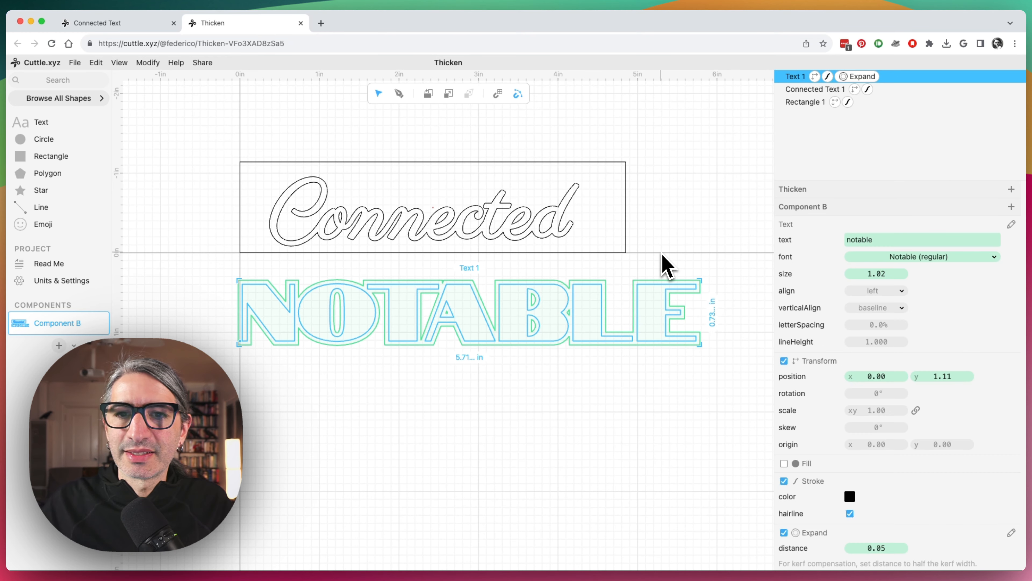
click(858, 77)
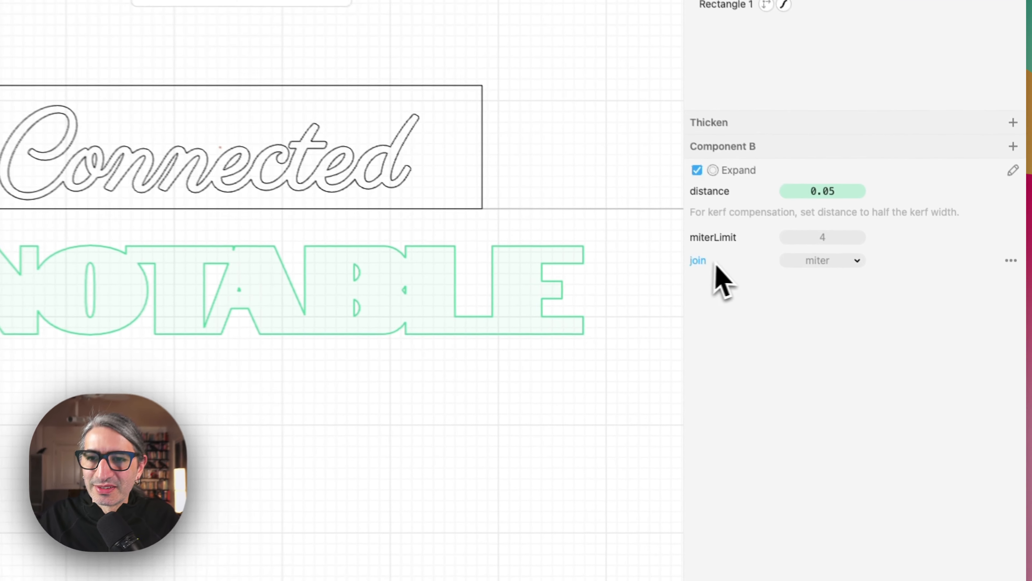
click(823, 257)
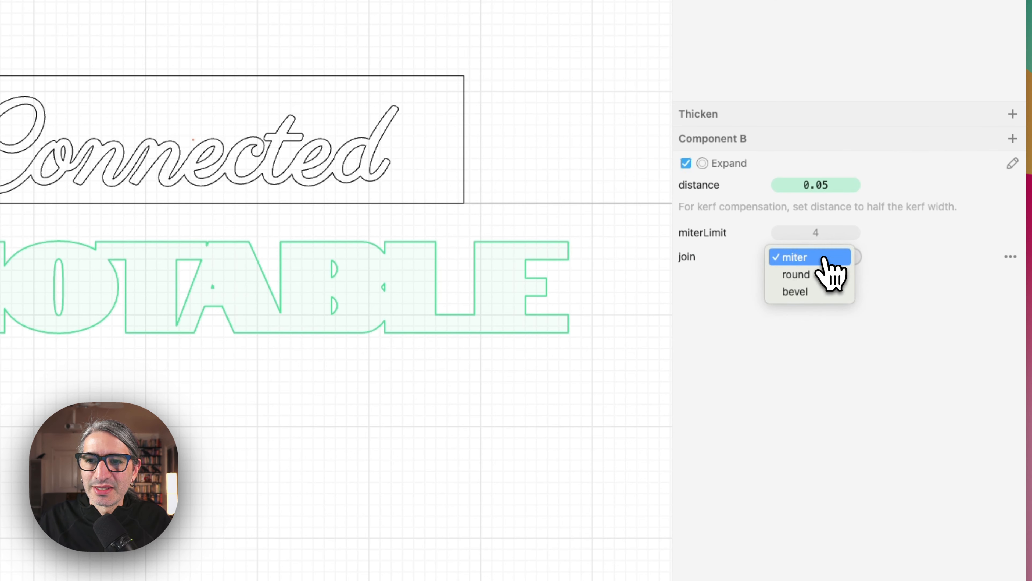
click(811, 280)
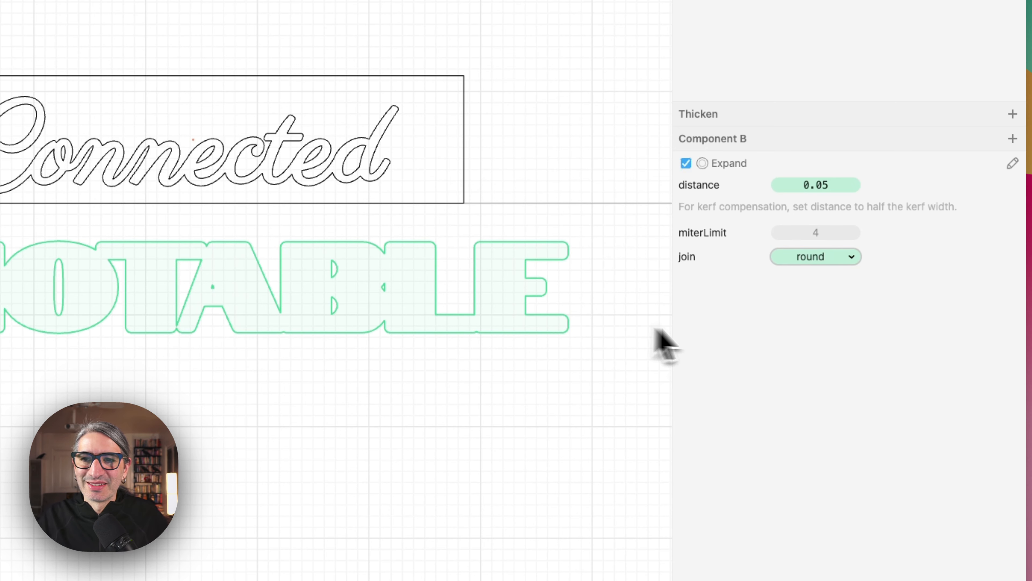
Set the notable text's Expand distance to 0.06 and its join to bevel, and deselect the text.
drag(811, 185, 822, 185)
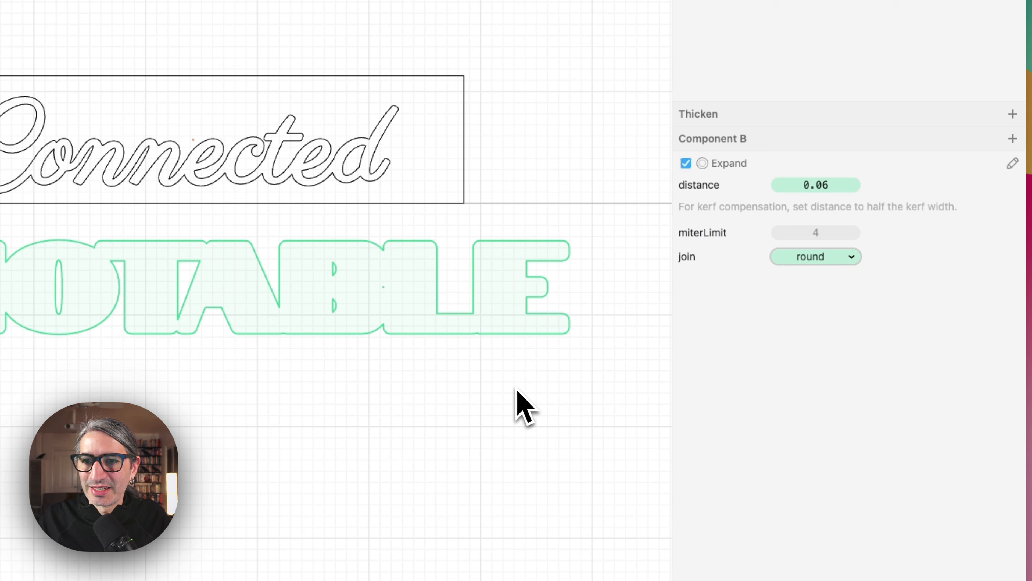
click(816, 260)
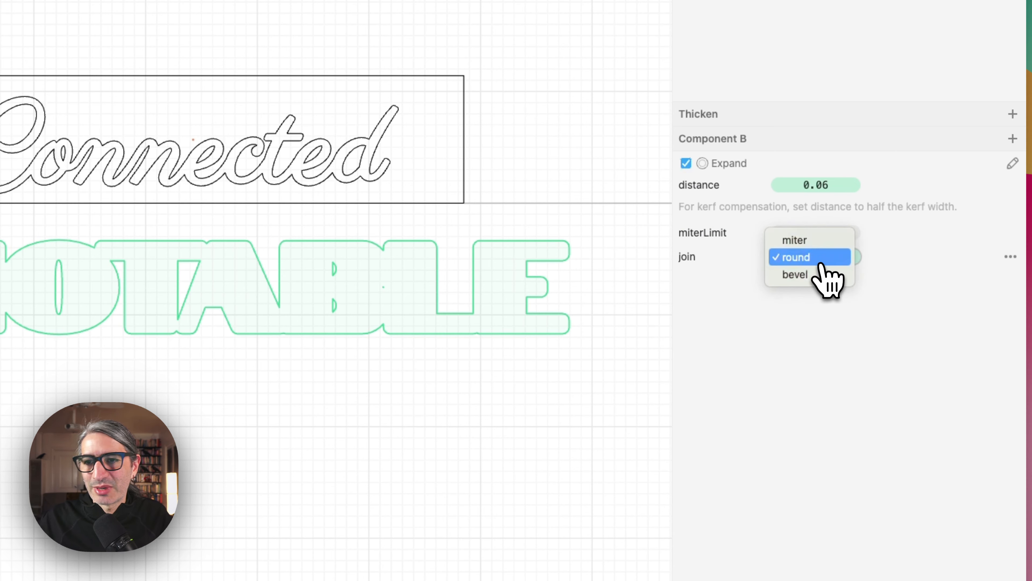
click(814, 281)
click(632, 321)
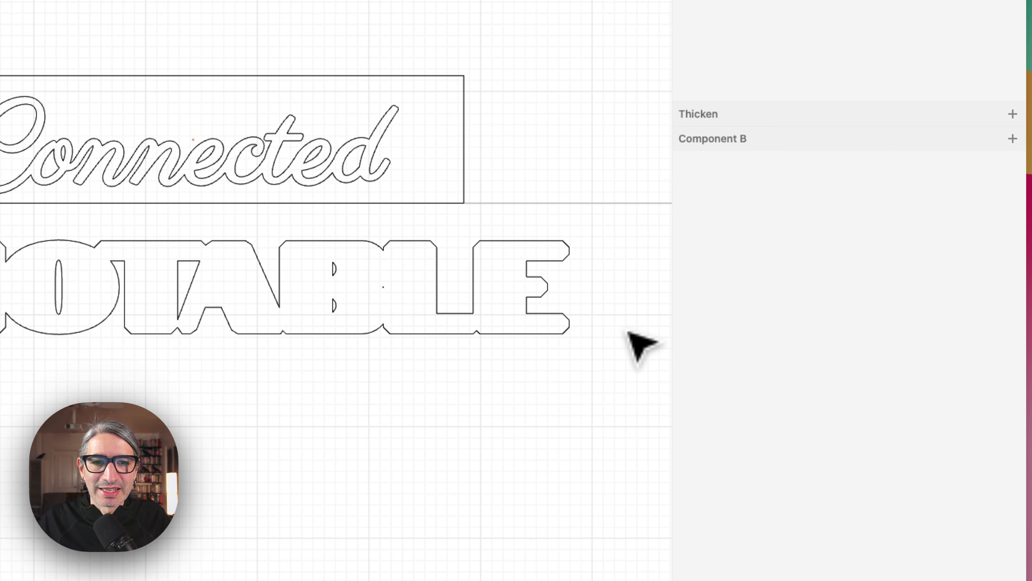
Compare Noto Sans Mono and Numans on the notable text and set its font to Noto Sans Mono (regular).
click(432, 279)
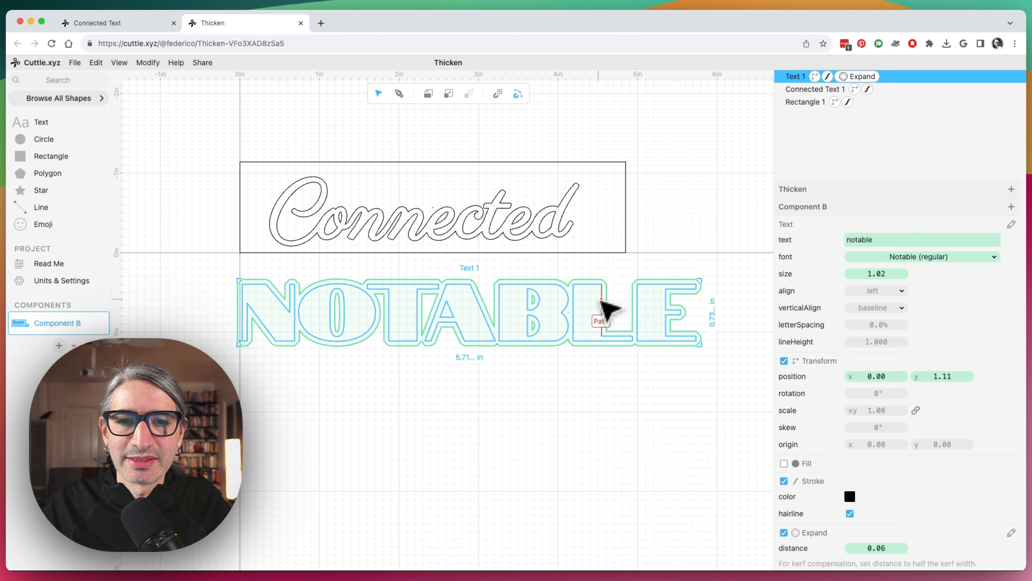
click(879, 213)
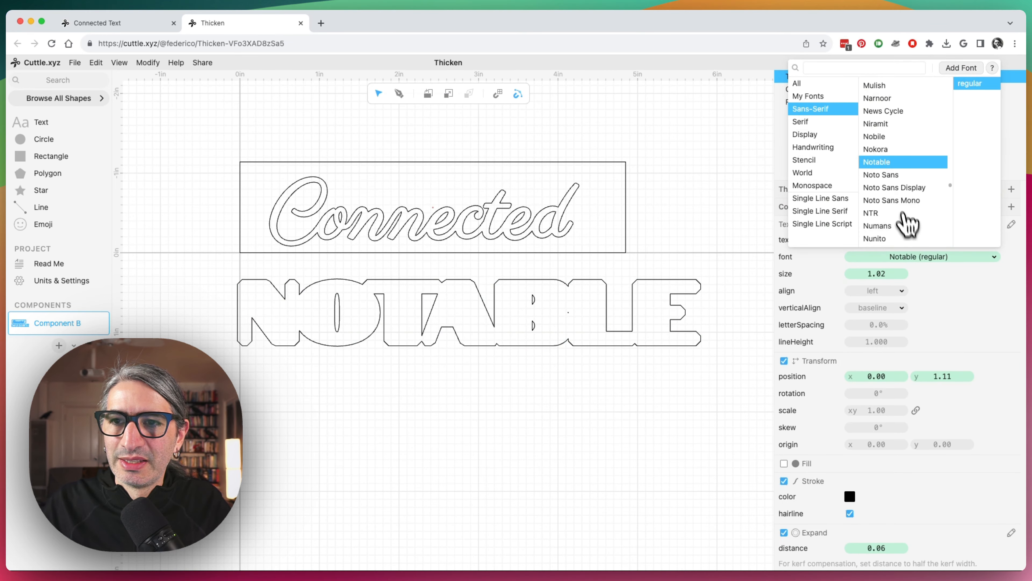
click(892, 200)
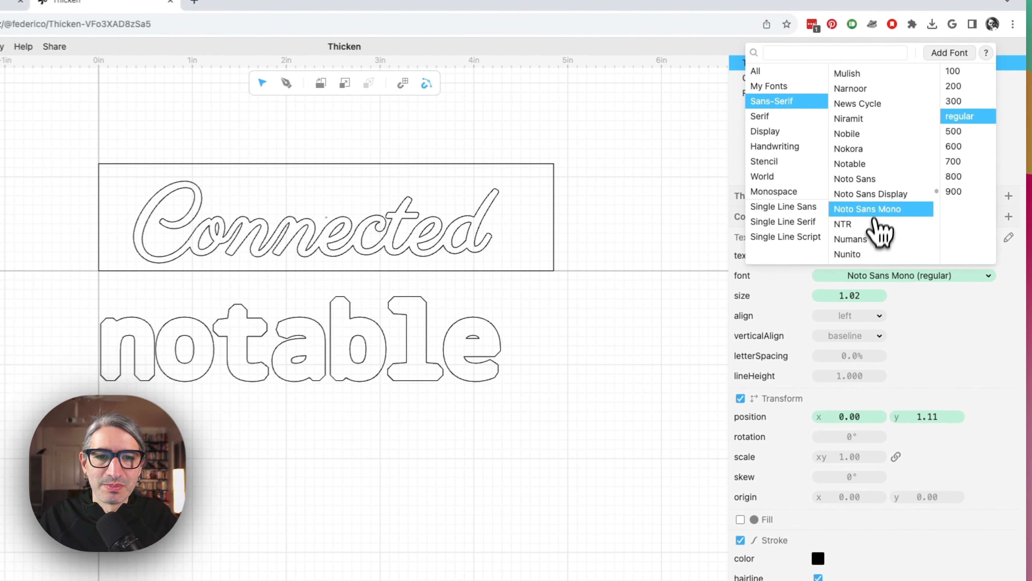
click(869, 239)
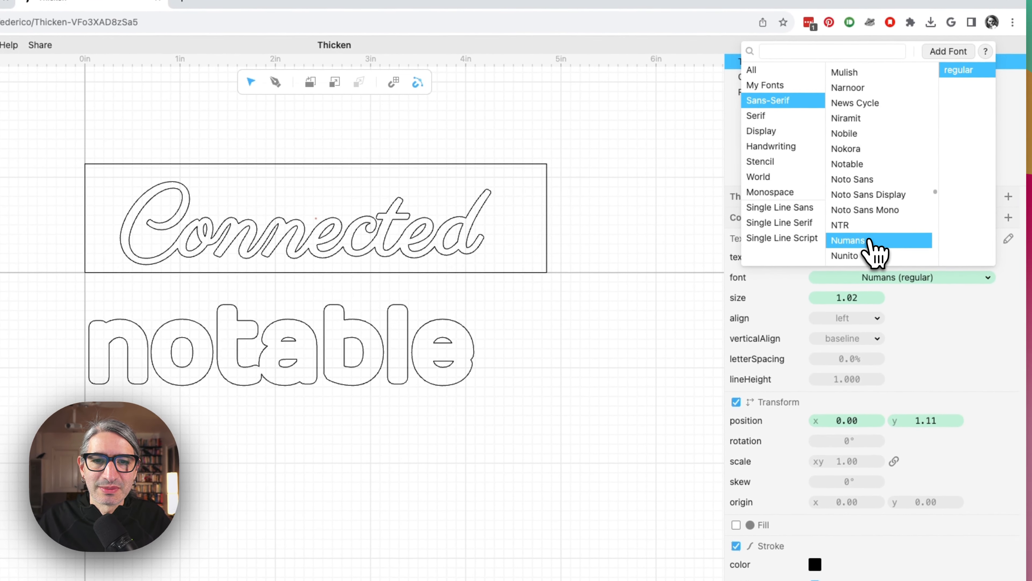
click(869, 210)
click(612, 364)
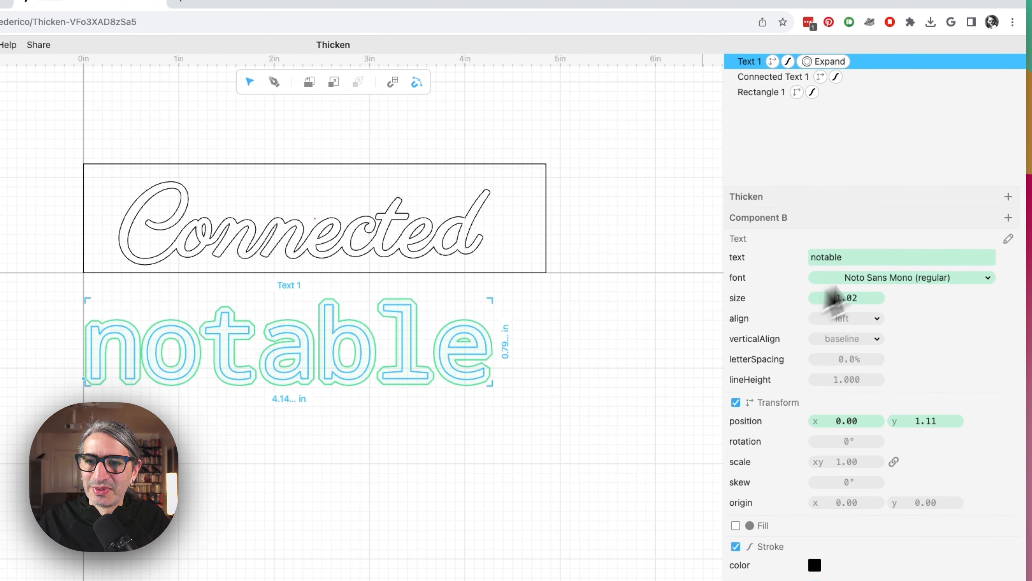
Set the notable text's Expand distance to 0.07 and deselect the text.
click(829, 62)
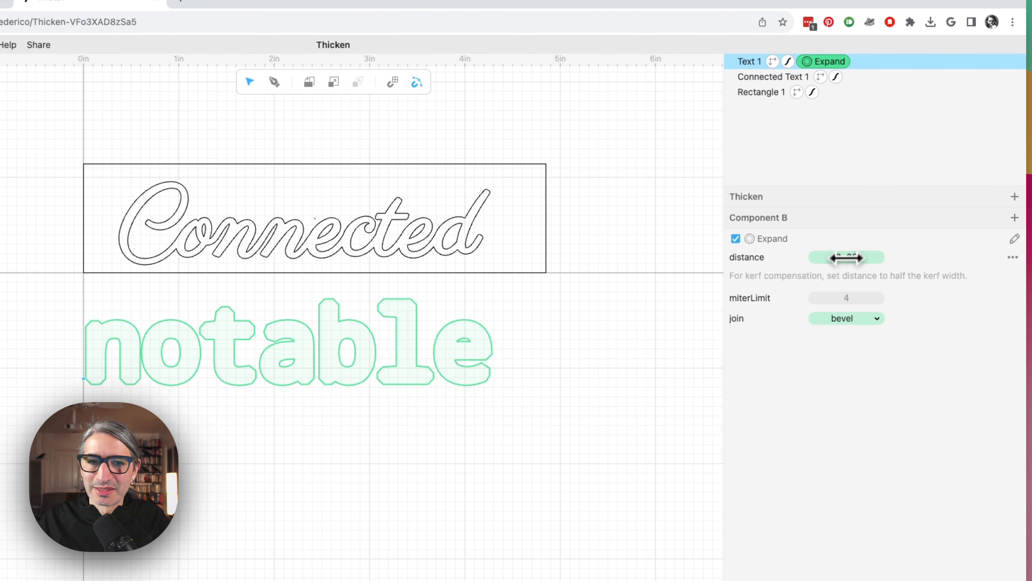
drag(847, 258, 852, 261)
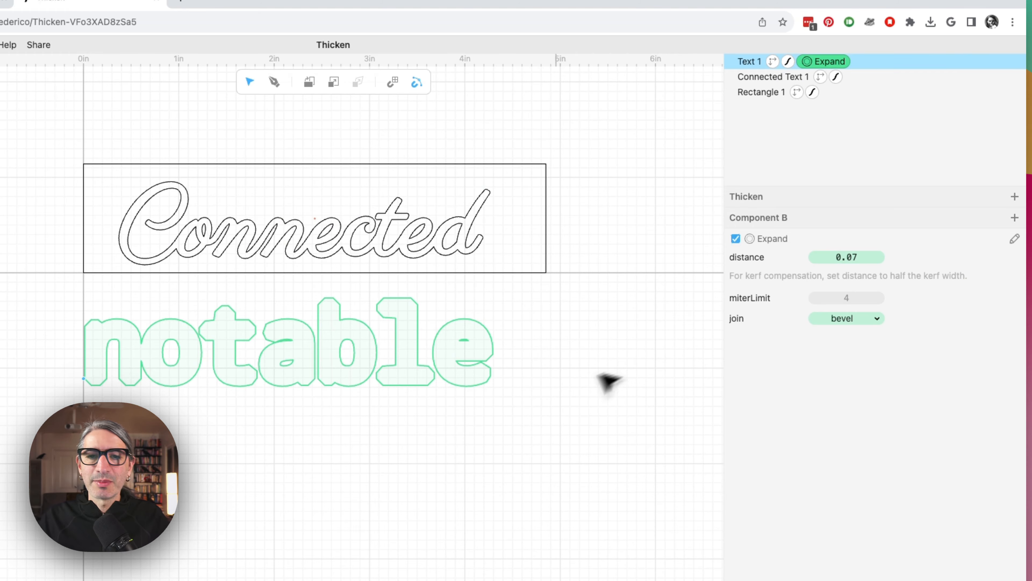
click(561, 394)
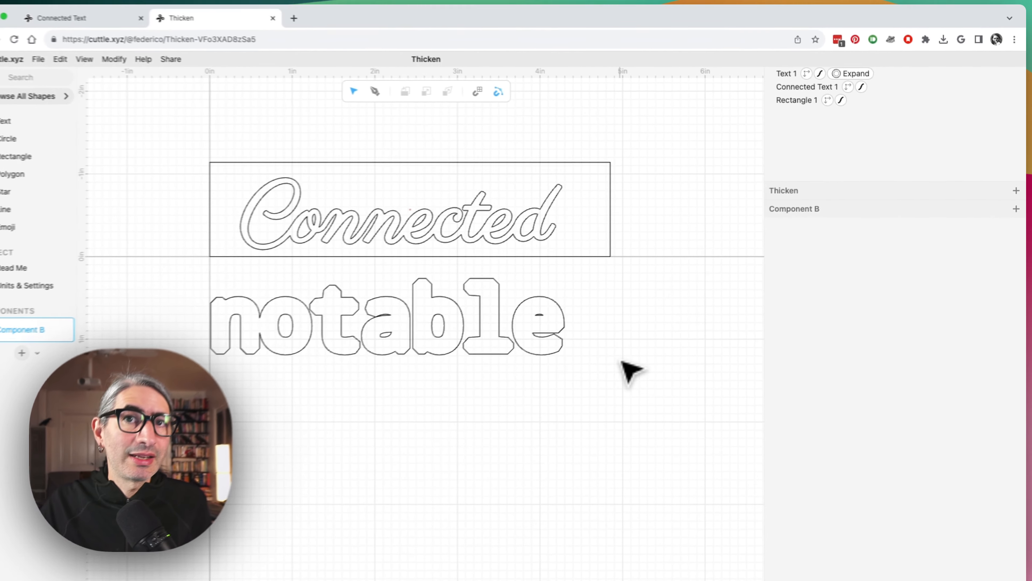
Add a star below the notable text at about x 0.59, y 2.07 and deselect it.
drag(637, 354, 639, 328)
scroll(639, 328, up, 1)
drag(45, 187, 299, 392)
click(351, 393)
click(363, 400)
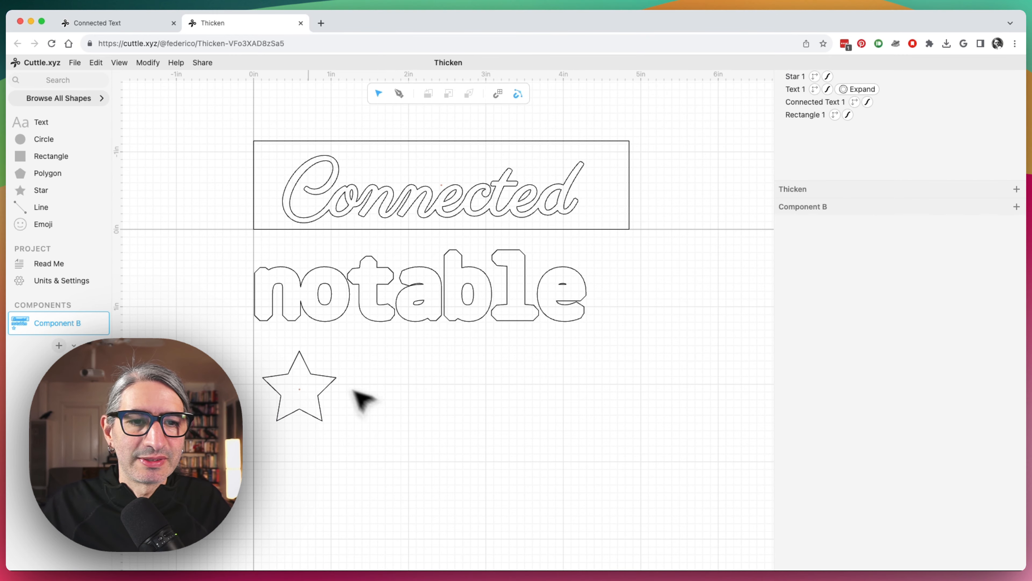
Apply an Expand (Offset) modifier to the star with a distance of 0.15 and clear the selection.
drag(223, 340, 415, 439)
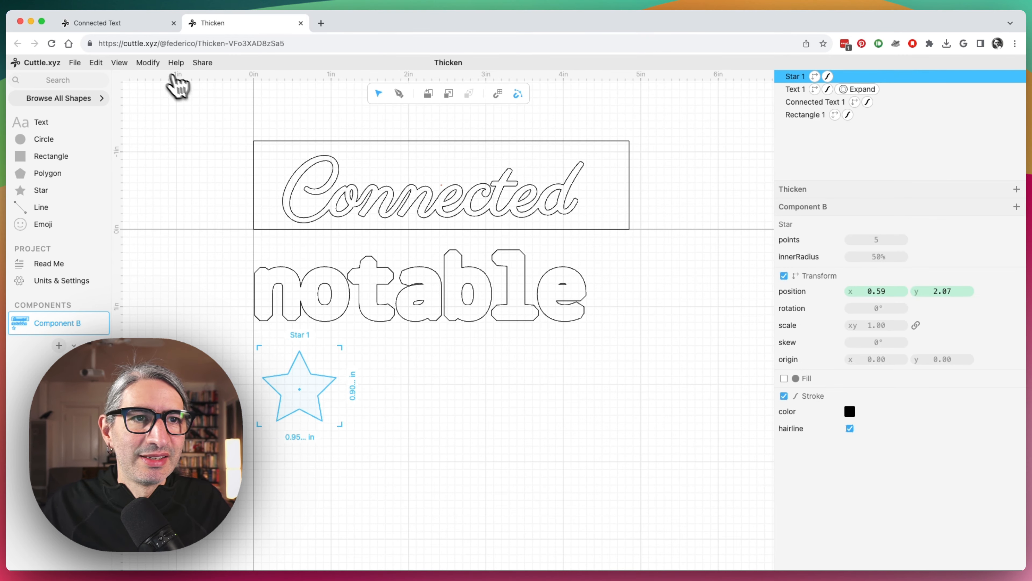
click(148, 62)
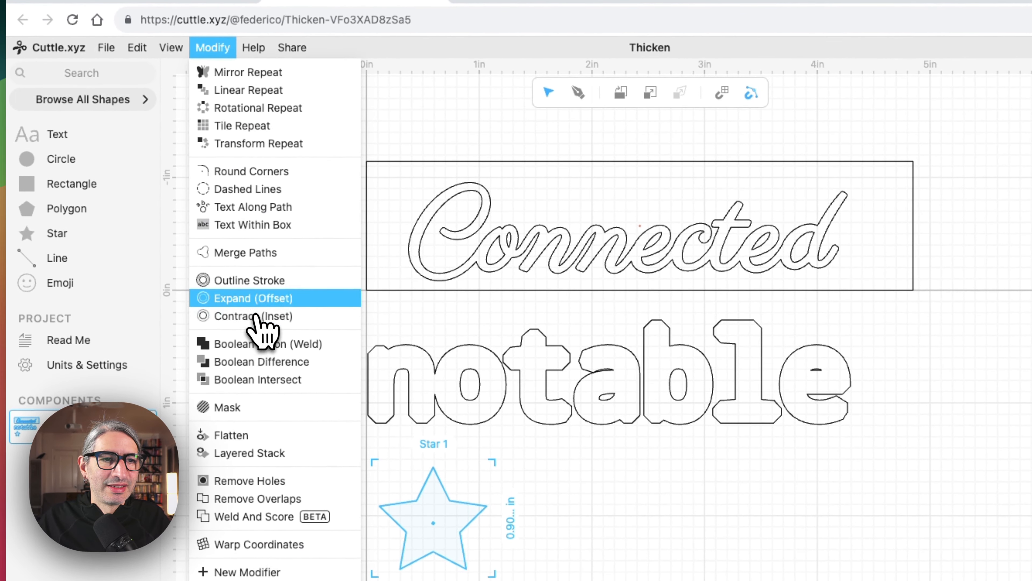
click(241, 300)
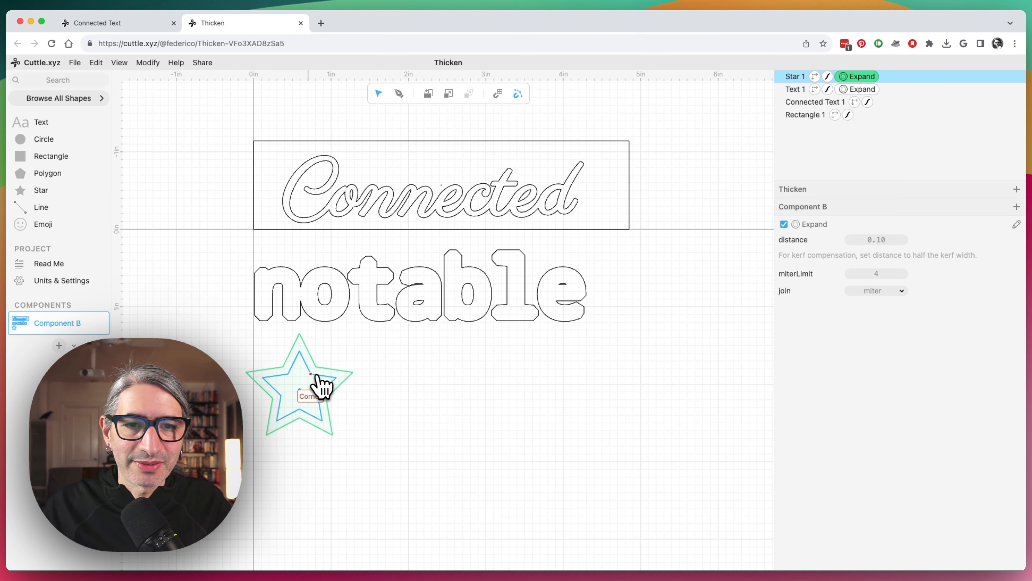
drag(880, 240, 887, 239)
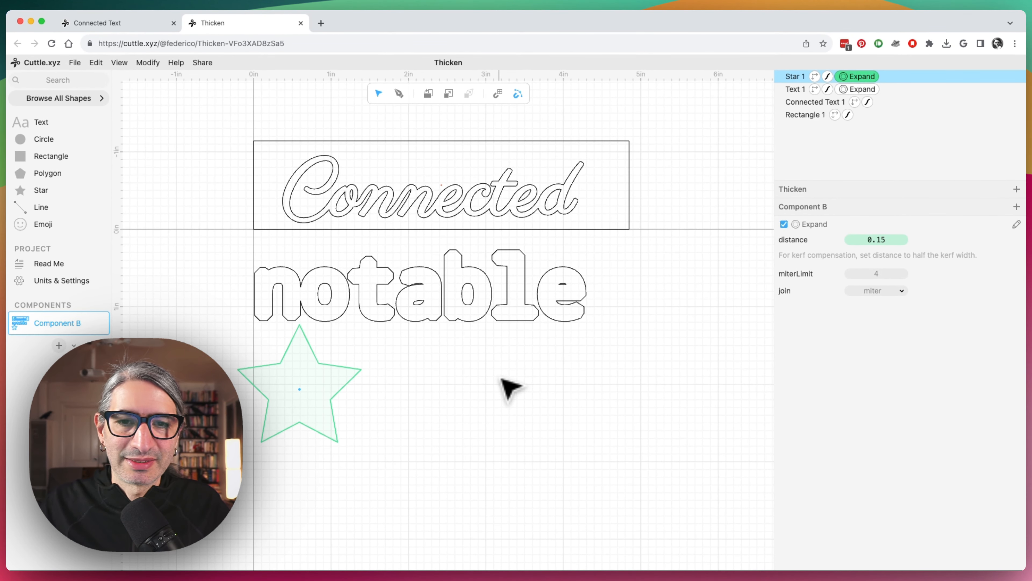
shift+click(526, 321)
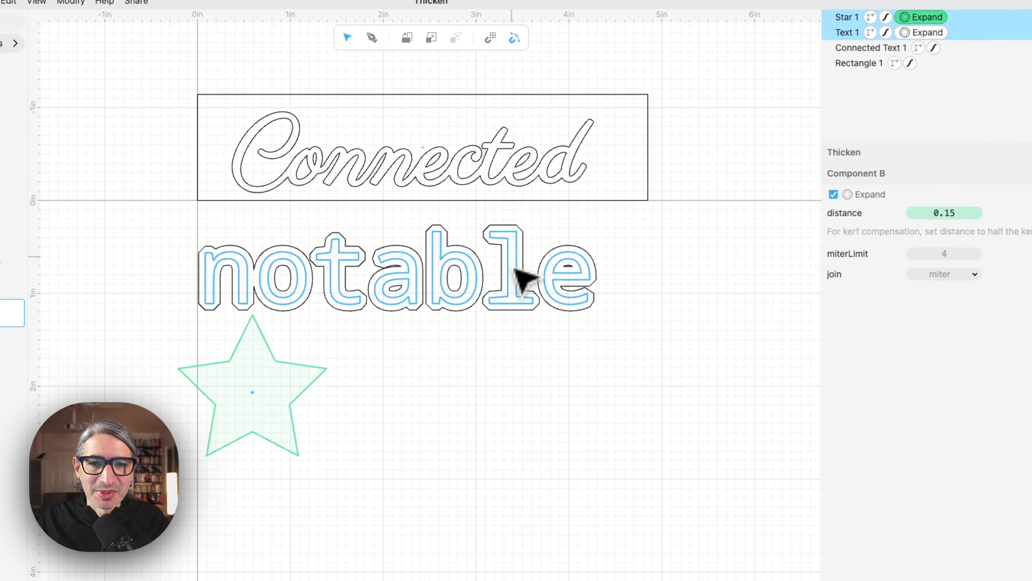
click(528, 333)
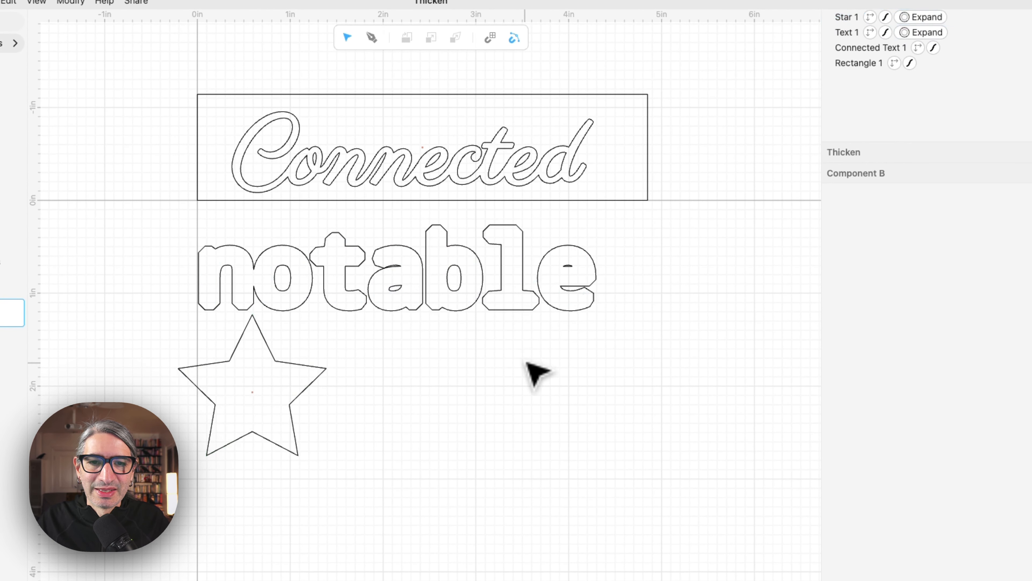